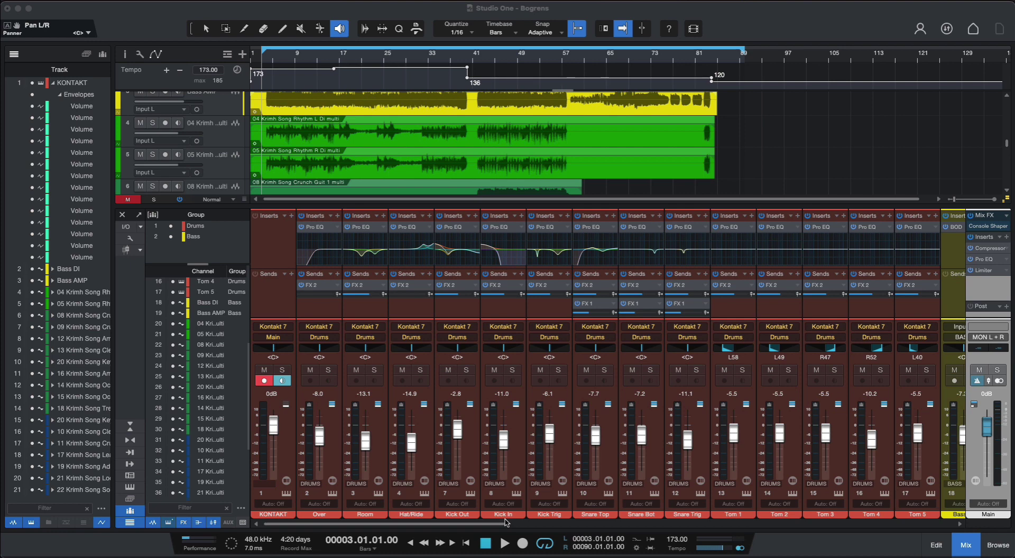
- Start a new song, preview the Master and Release and Produce Beats templates, then pick Record and Mix
{"action": "left_click", "coordinate": [518, 357]}
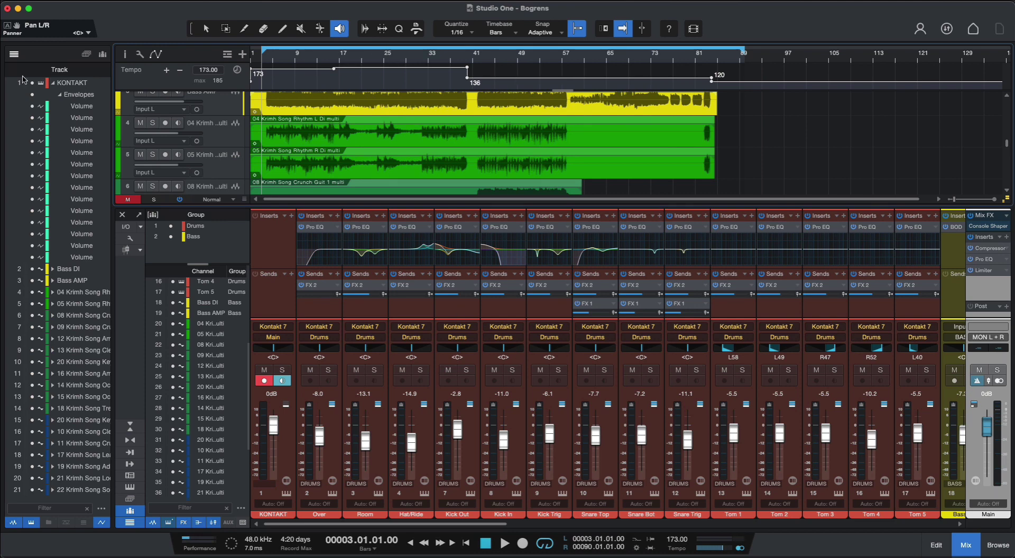
{"action": "left_click", "coordinate": [74, 1]}
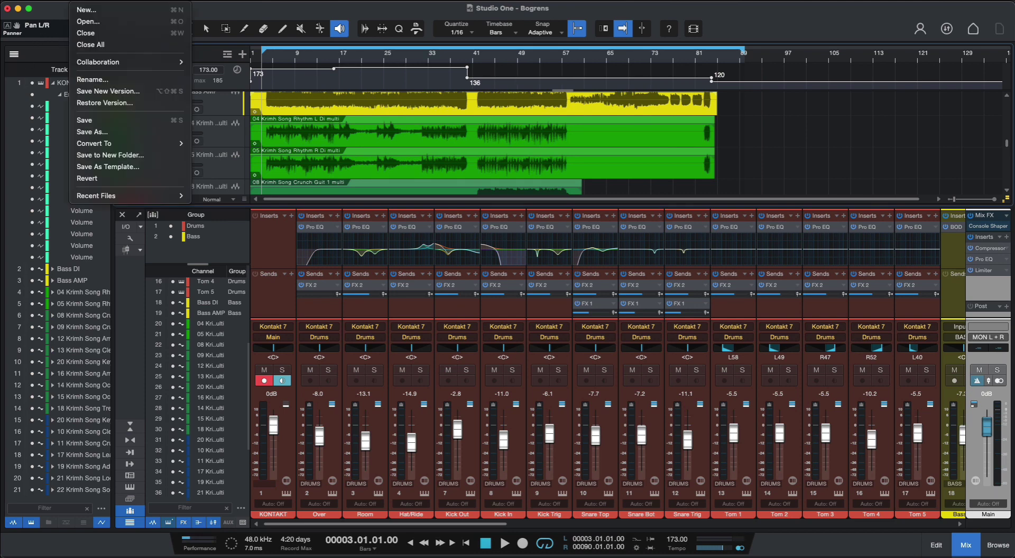
{"action": "left_click", "coordinate": [87, 11]}
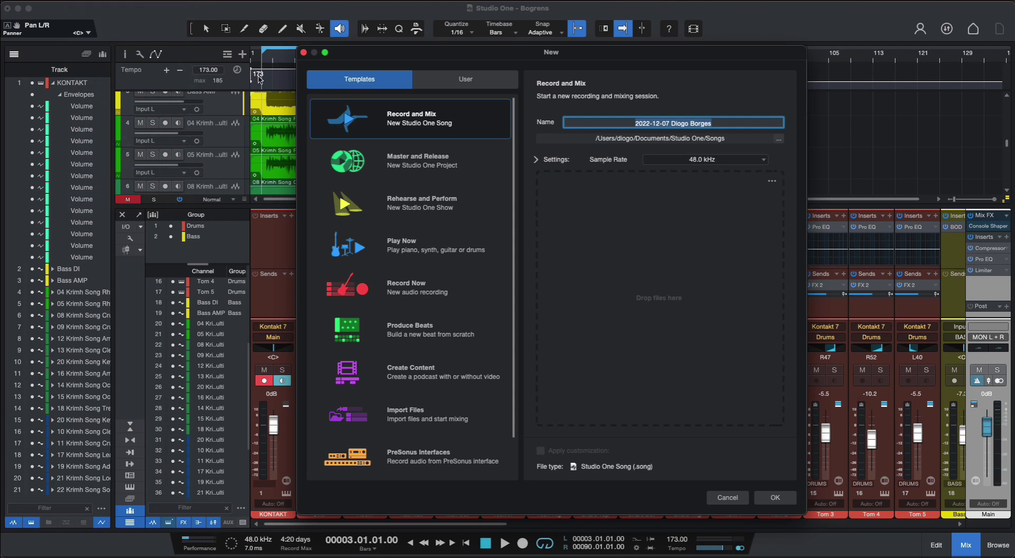
{"action": "left_click", "coordinate": [440, 165]}
{"action": "left_click", "coordinate": [445, 331]}
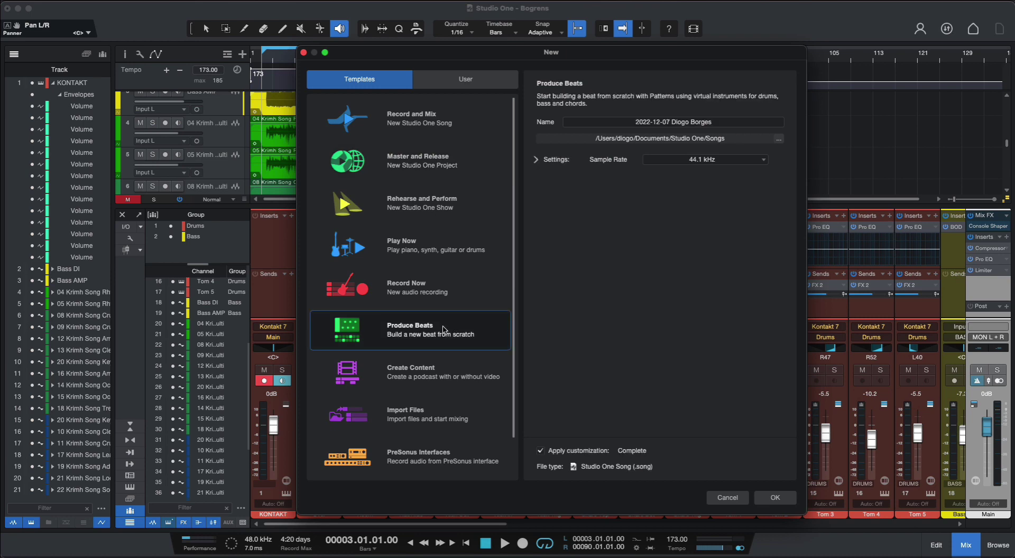
{"action": "scroll", "coordinate": [447, 391], "scroll_direction": "down", "scroll_amount": 2}
{"action": "scroll", "coordinate": [447, 392], "scroll_direction": "up", "scroll_amount": 2}
{"action": "left_click", "coordinate": [432, 122]}
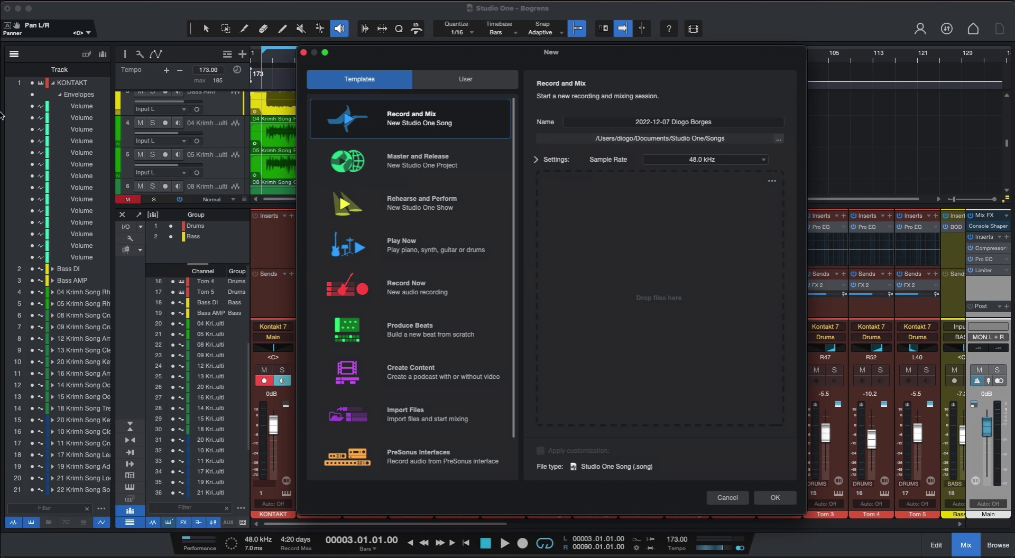
- Select all 34 WAV stems in Finder's Individual Tracks folder and drag them into the New song dialog
{"action": "mouse_move", "coordinate": [1, 111]}
{"action": "left_click", "coordinate": [8, 40]}
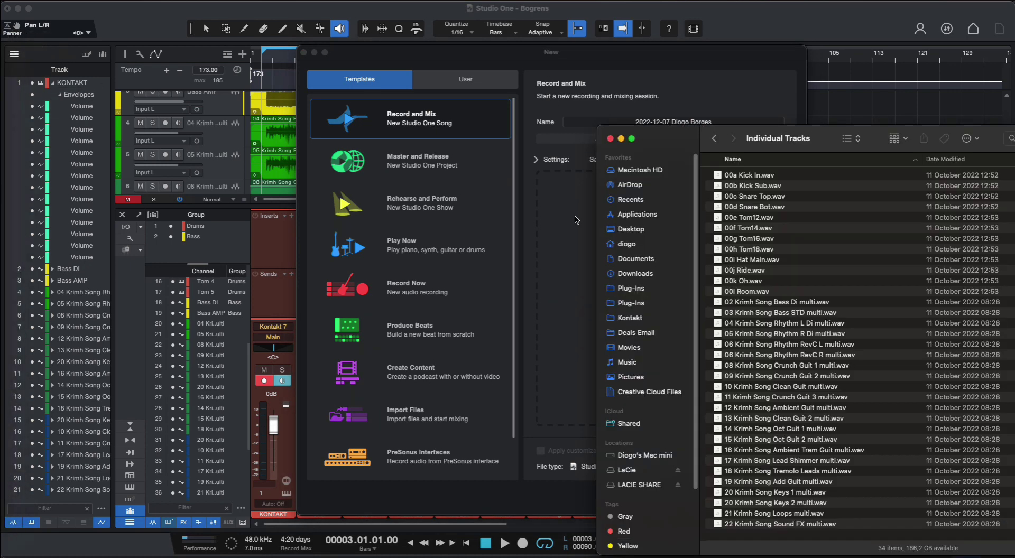
{"action": "left_click", "coordinate": [752, 207]}
{"action": "key", "text": "super+a"}
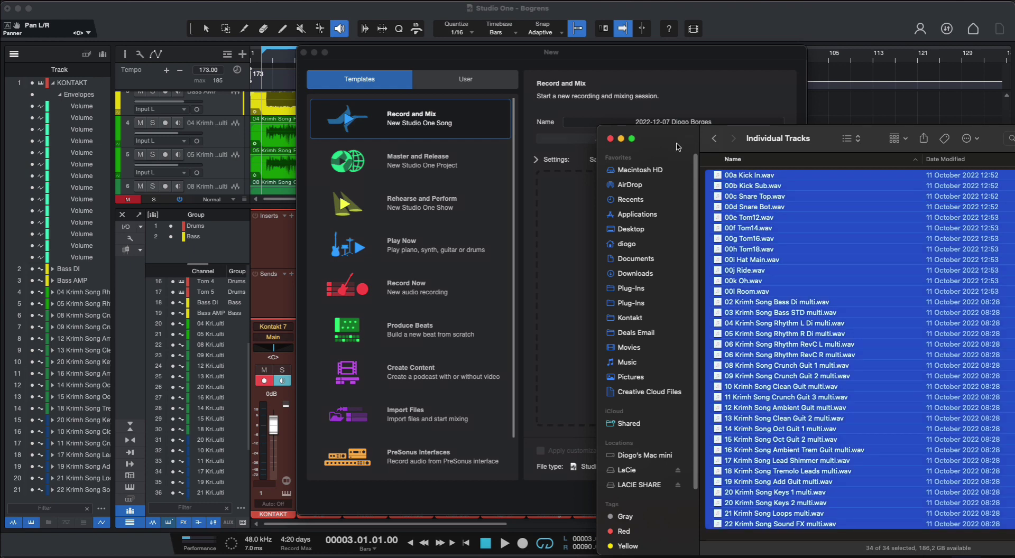
{"action": "left_click_drag", "start_coordinate": [678, 147], "coordinate": [781, 135]}
{"action": "left_click_drag", "start_coordinate": [855, 171], "coordinate": [658, 243]}
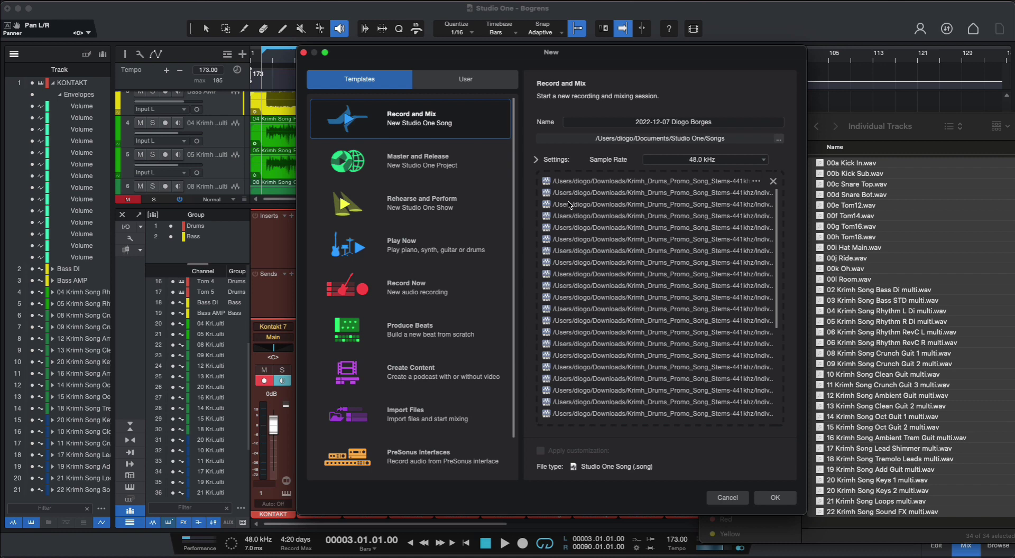
- Create the song from the 34 stems and scroll through its tracks
{"action": "left_click", "coordinate": [779, 499]}
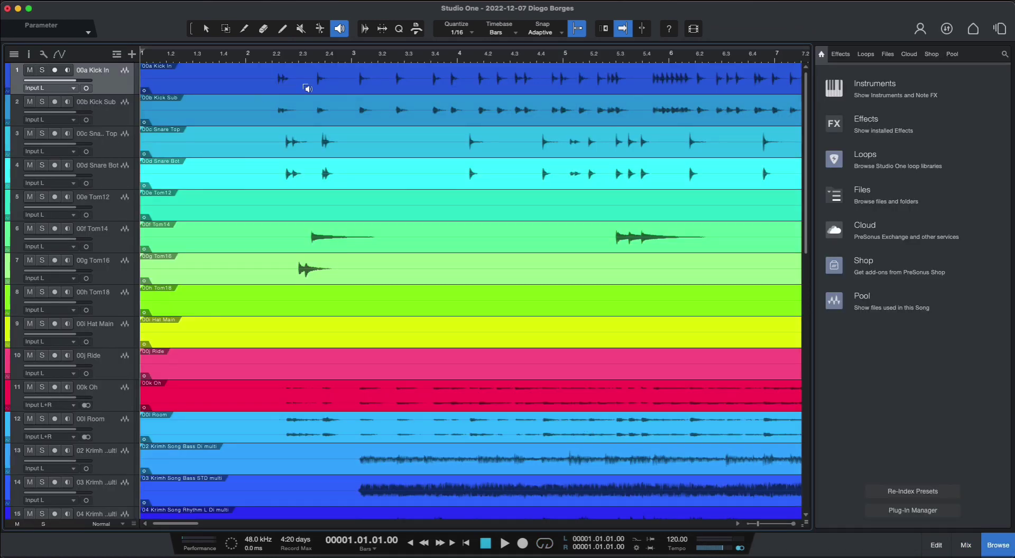
{"action": "scroll", "coordinate": [480, 373], "scroll_direction": "down", "scroll_amount": 5}
{"action": "scroll", "coordinate": [481, 375], "scroll_direction": "down", "scroll_amount": 10}
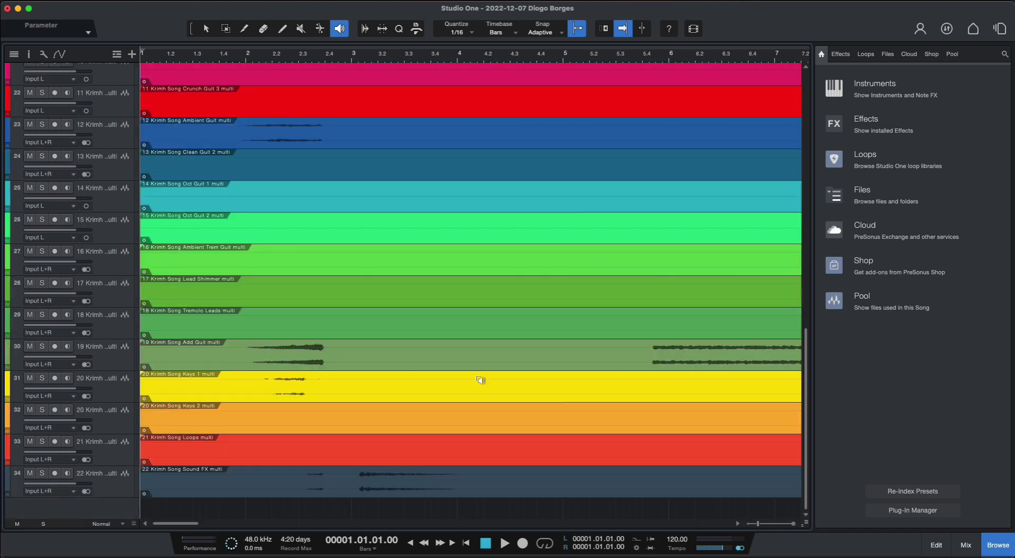
{"action": "scroll", "coordinate": [484, 383], "scroll_direction": "up", "scroll_amount": 6}
{"action": "scroll", "coordinate": [491, 391], "scroll_direction": "up", "scroll_amount": 11}
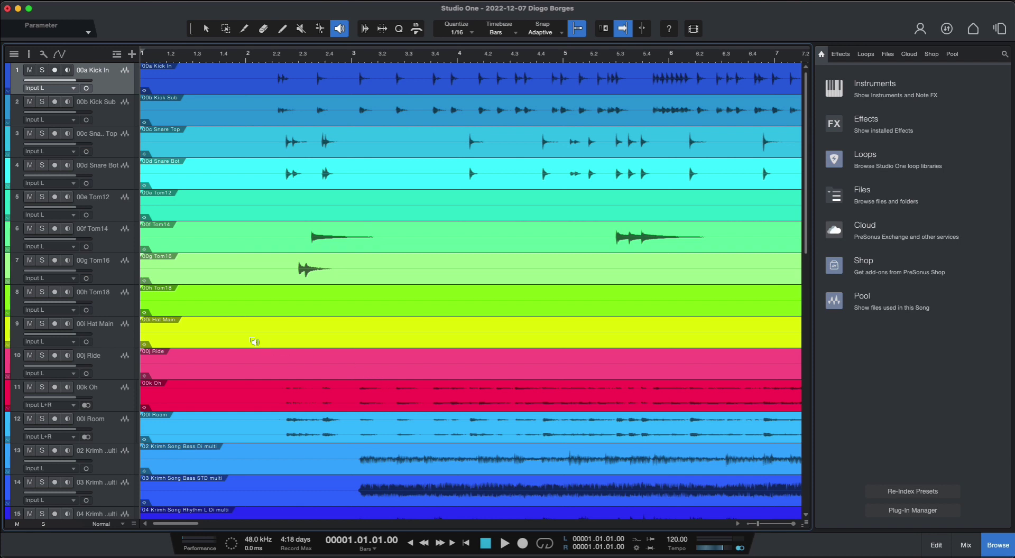
- Close the new test song without saving it
{"action": "left_click", "coordinate": [82, 4]}
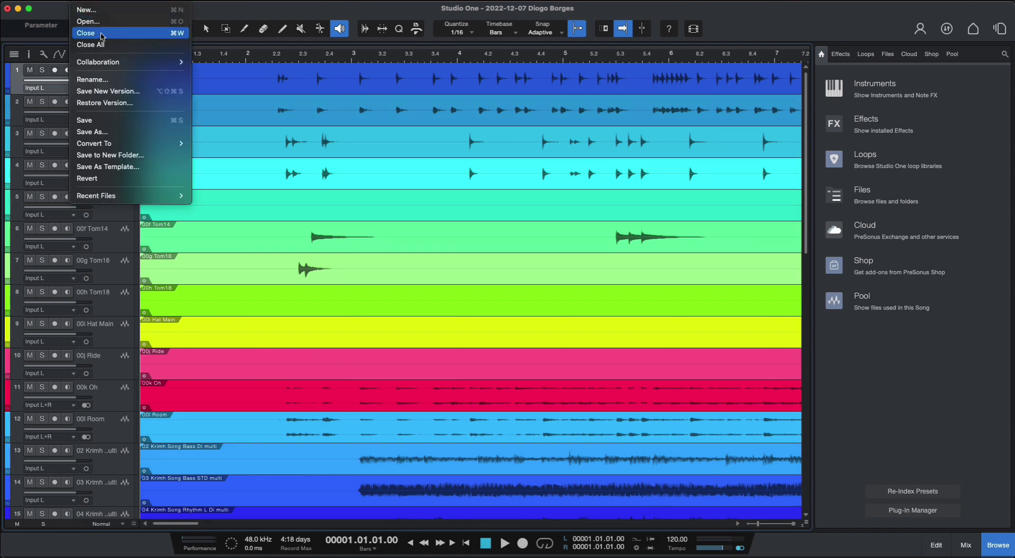
{"action": "left_click", "coordinate": [95, 37]}
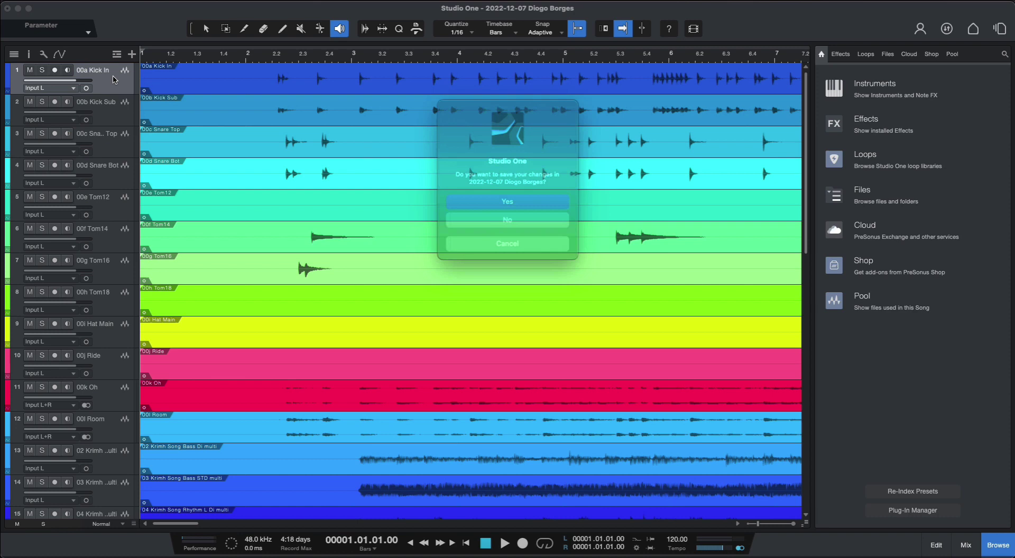
{"action": "left_click", "coordinate": [502, 223]}
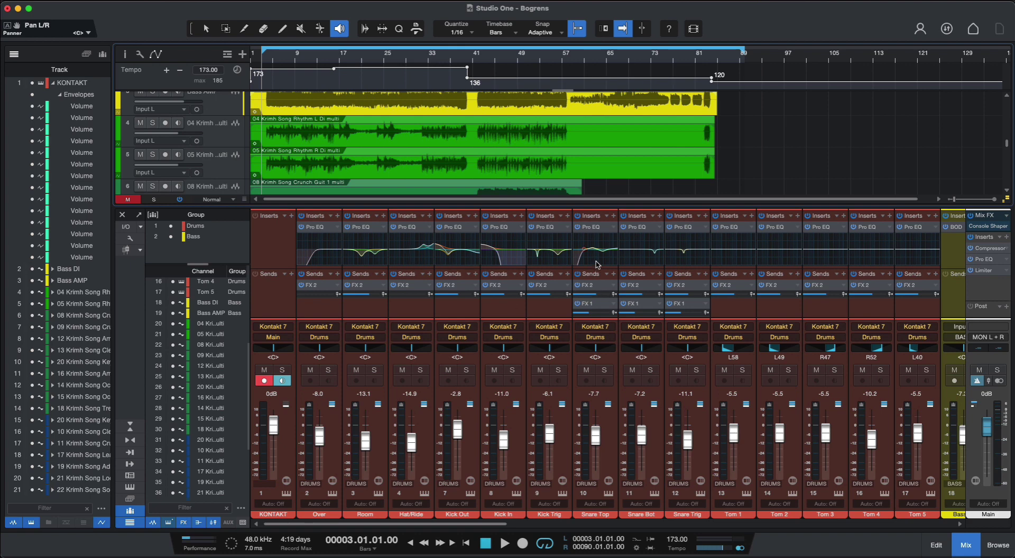
- Save the current mix as a template, keeping the title 'Bogrens'
{"action": "left_click", "coordinate": [86, 6]}
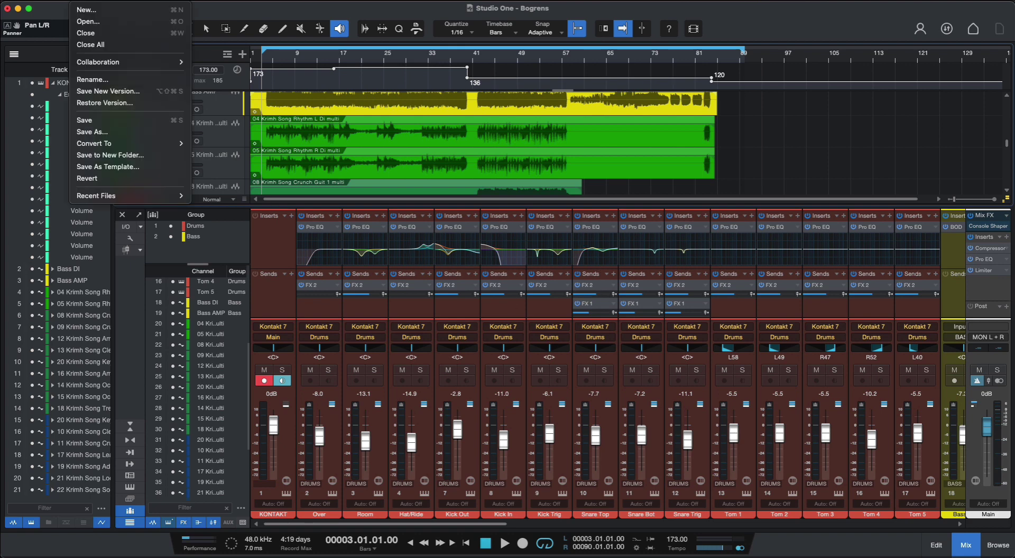
{"action": "left_click", "coordinate": [111, 170]}
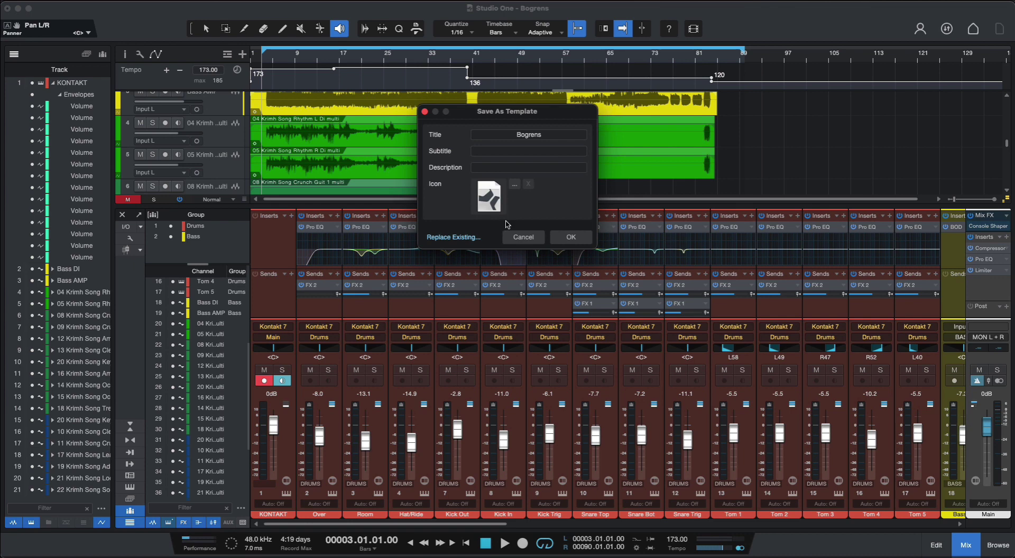
{"action": "left_click", "coordinate": [572, 238]}
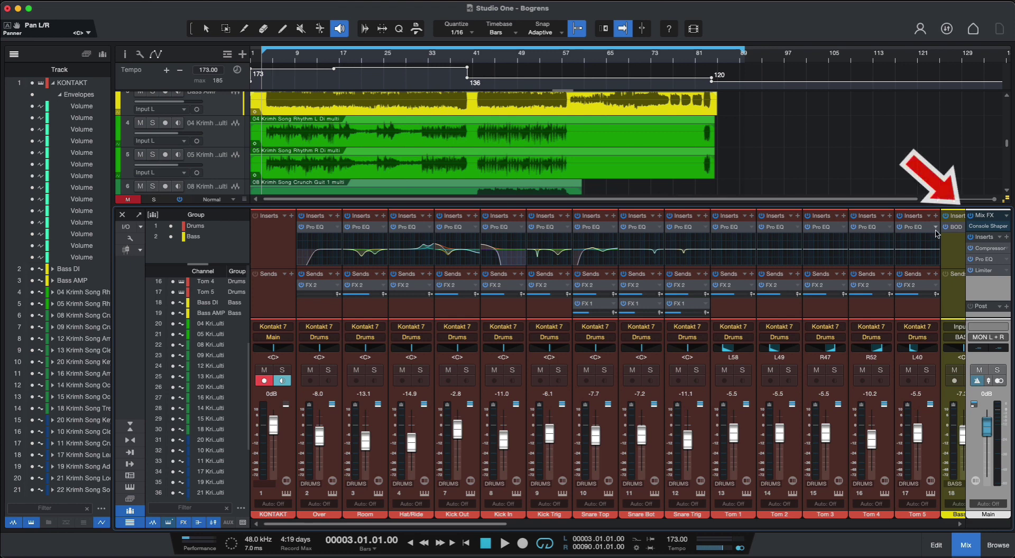
- Open the Console Shaper from the Main channel's Mix FX slot
{"action": "left_click", "coordinate": [986, 228]}
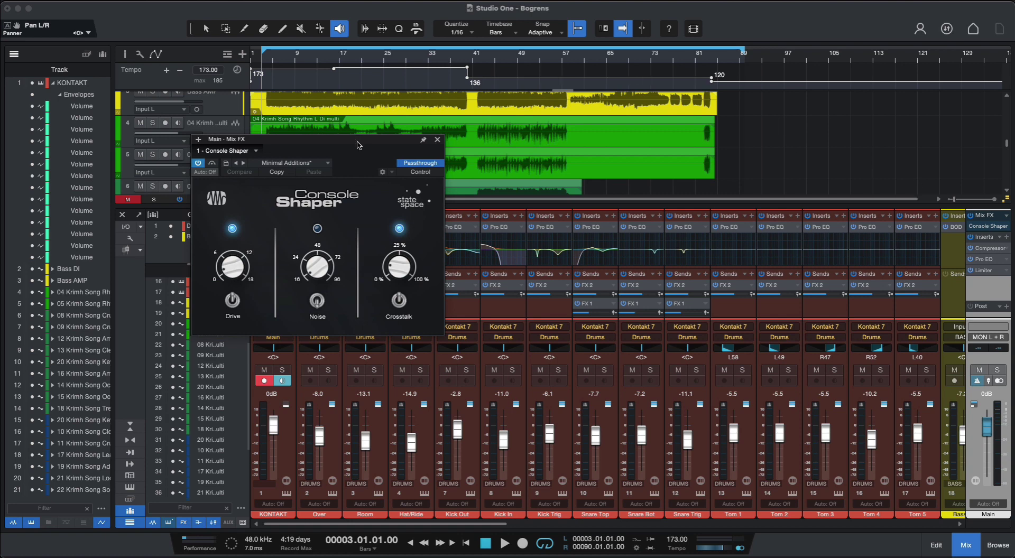
- Drag the Console Shaper window rightward over the mixer
{"action": "left_click_drag", "start_coordinate": [365, 144], "coordinate": [570, 145]}
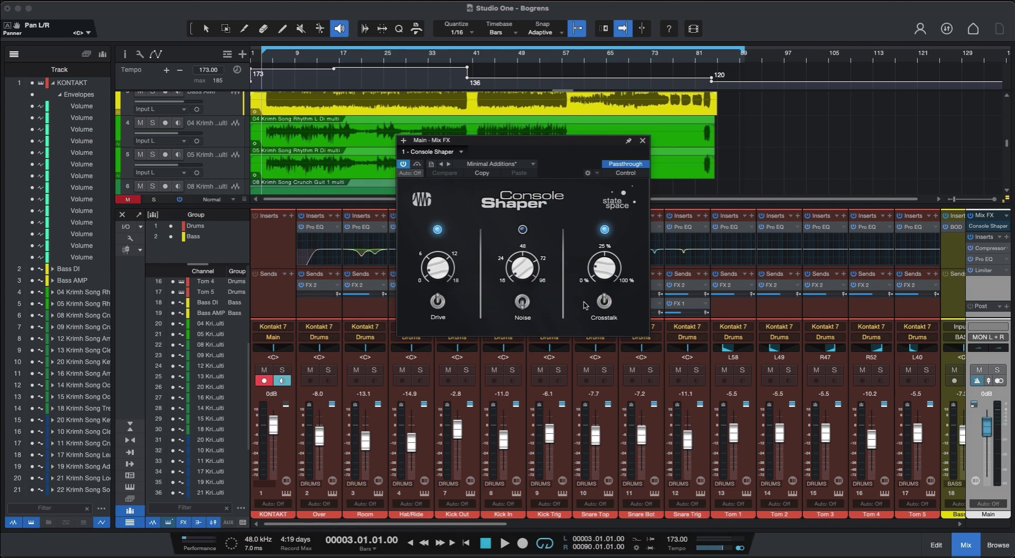
- Play the song and A/B the Console Shaper by bypassing and re-enabling it twice
{"action": "key", "text": "space"}
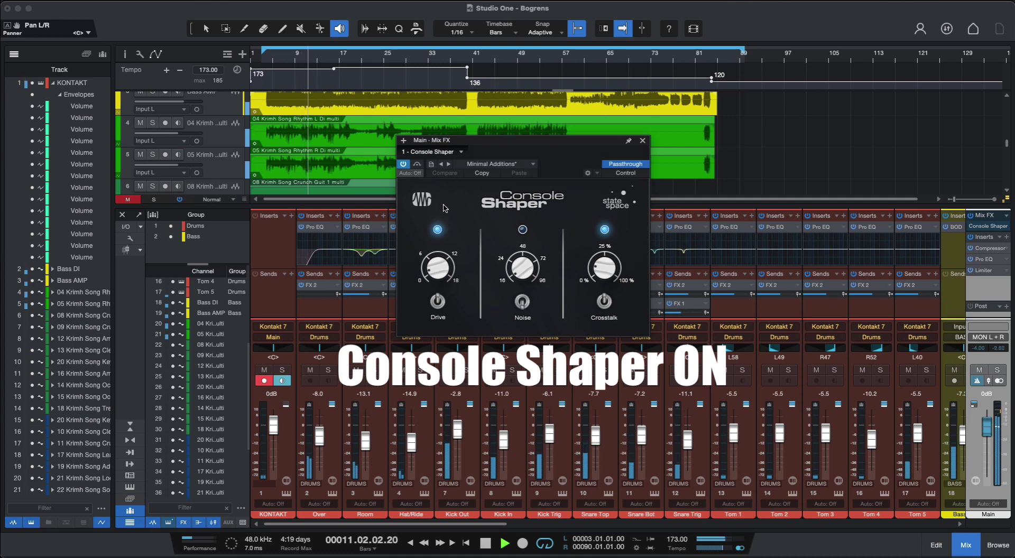
{"action": "left_click", "coordinate": [404, 165]}
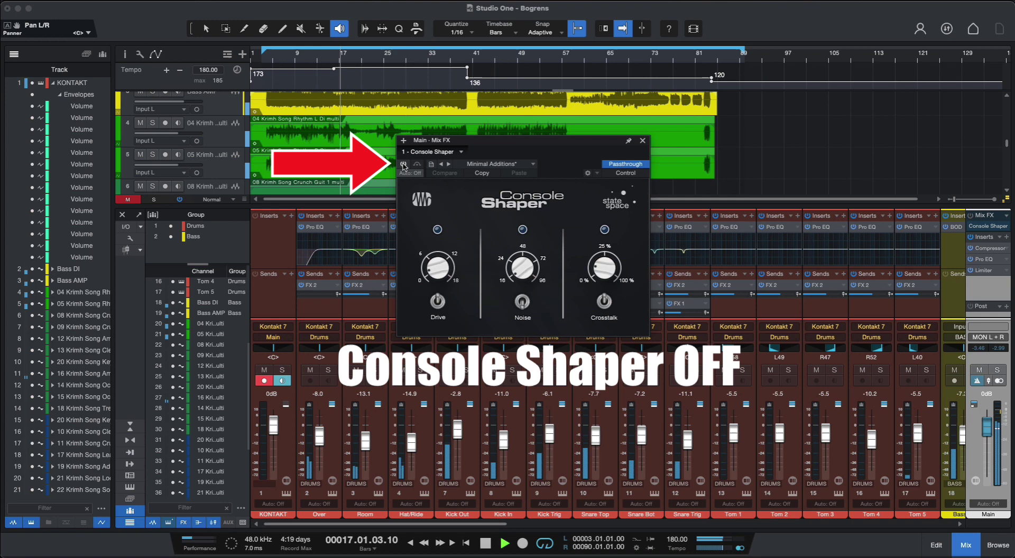
{"action": "left_click", "coordinate": [404, 165]}
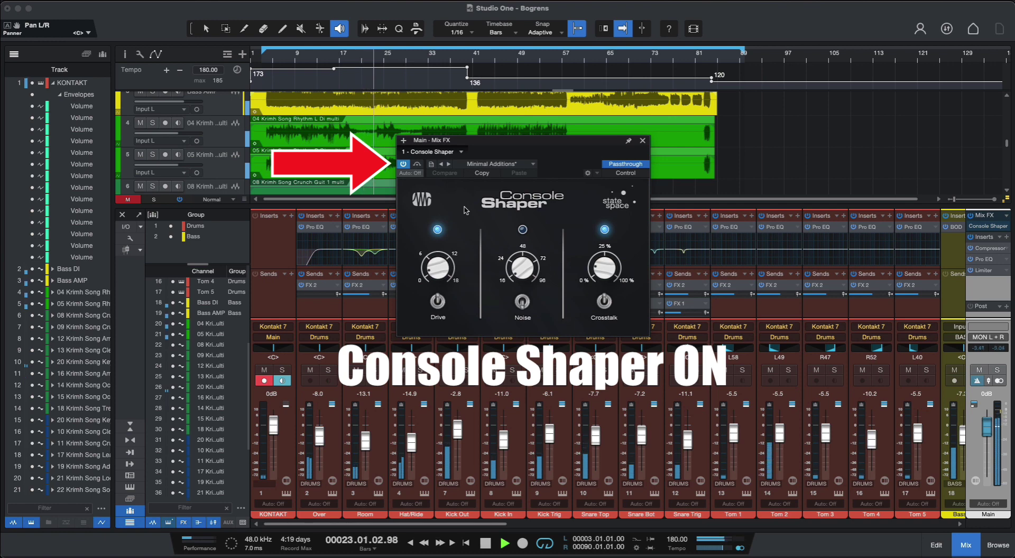
{"action": "left_click", "coordinate": [404, 165]}
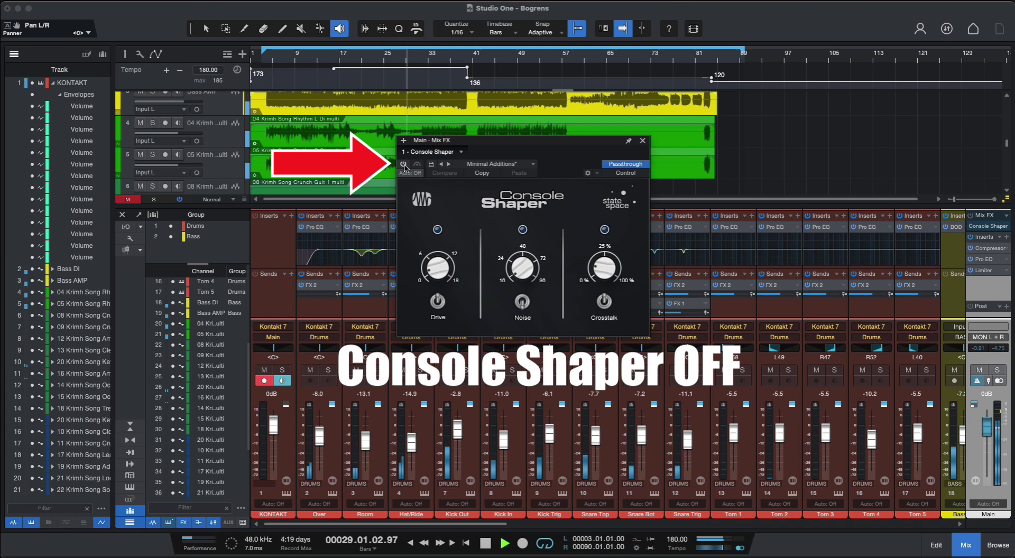
{"action": "left_click", "coordinate": [404, 165]}
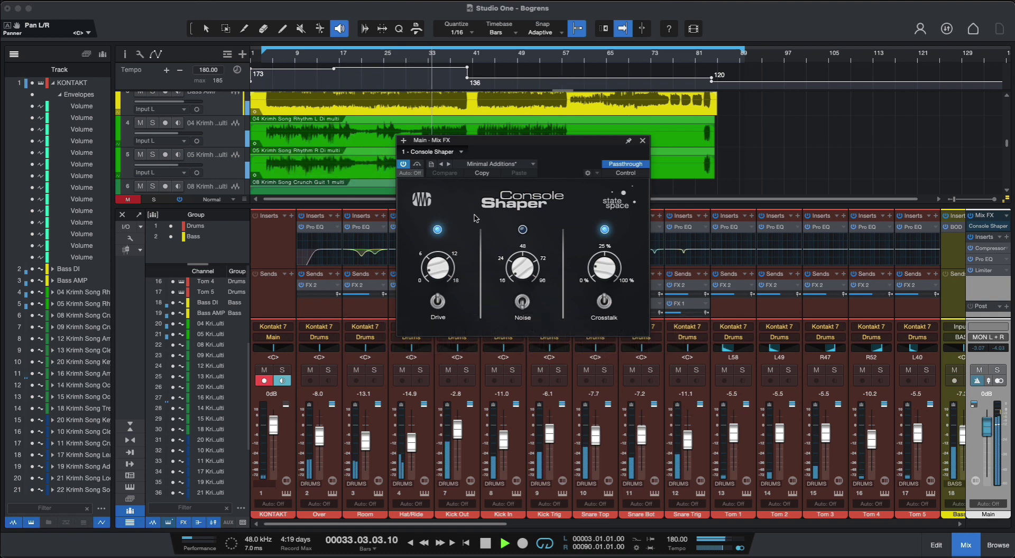
- Stop playback, leaving the Console Shaper active and open
{"action": "key", "text": "space"}
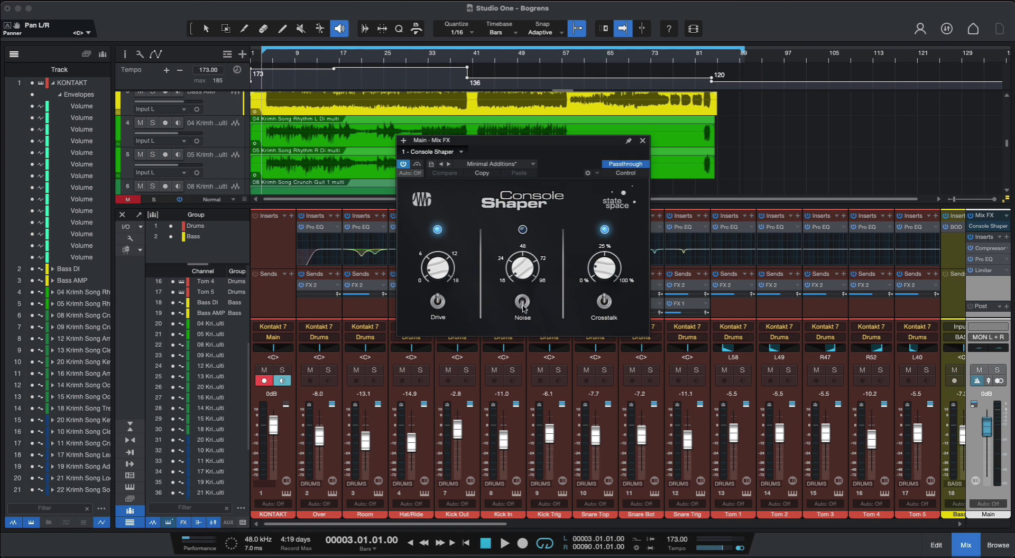
{"action": "left_click", "coordinate": [523, 302]}
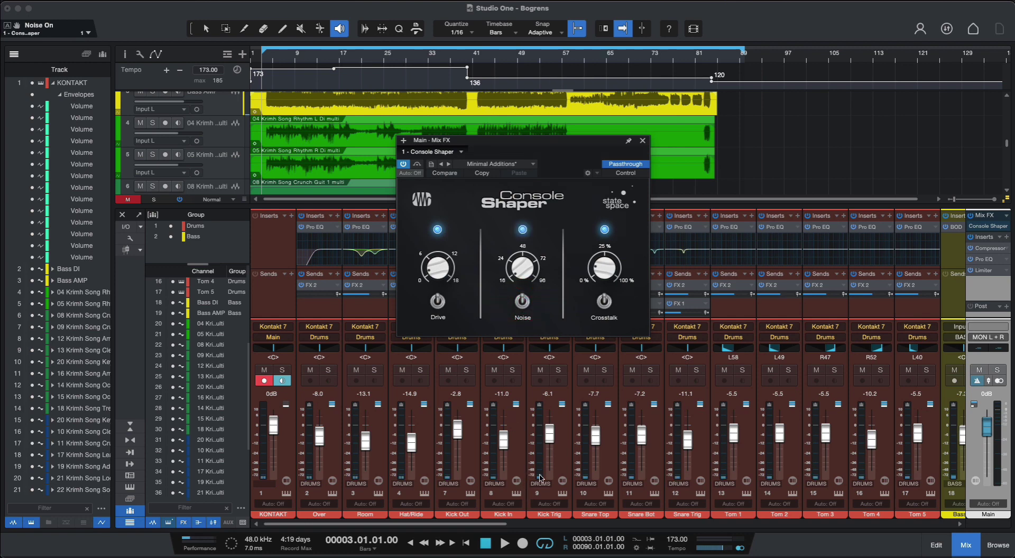
{"action": "left_click", "coordinate": [522, 304]}
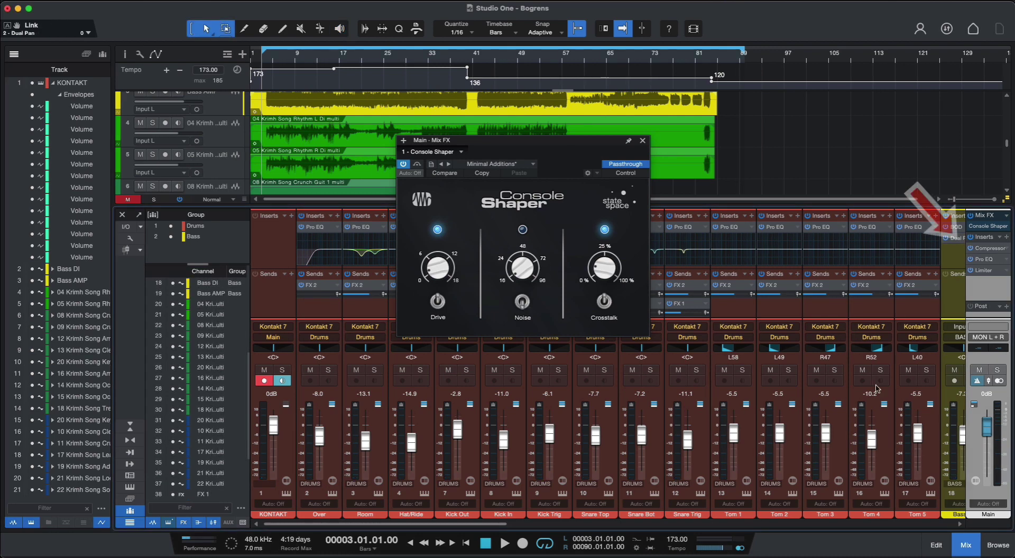
- Insert Dual Pan on the Main channel by searching 'dual', then show its pan law options
{"action": "left_click", "coordinate": [1006, 237]}
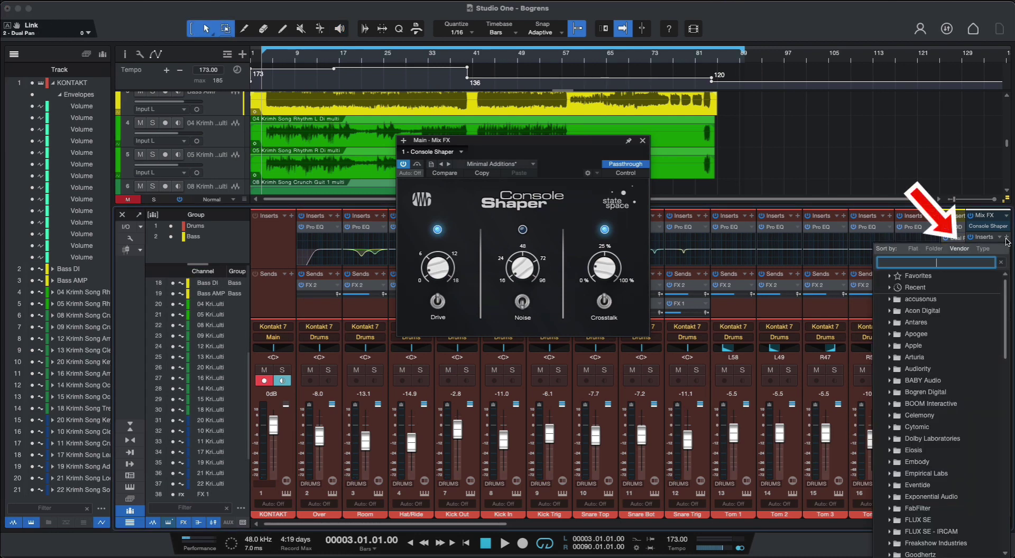
{"action": "type", "text": "dual"}
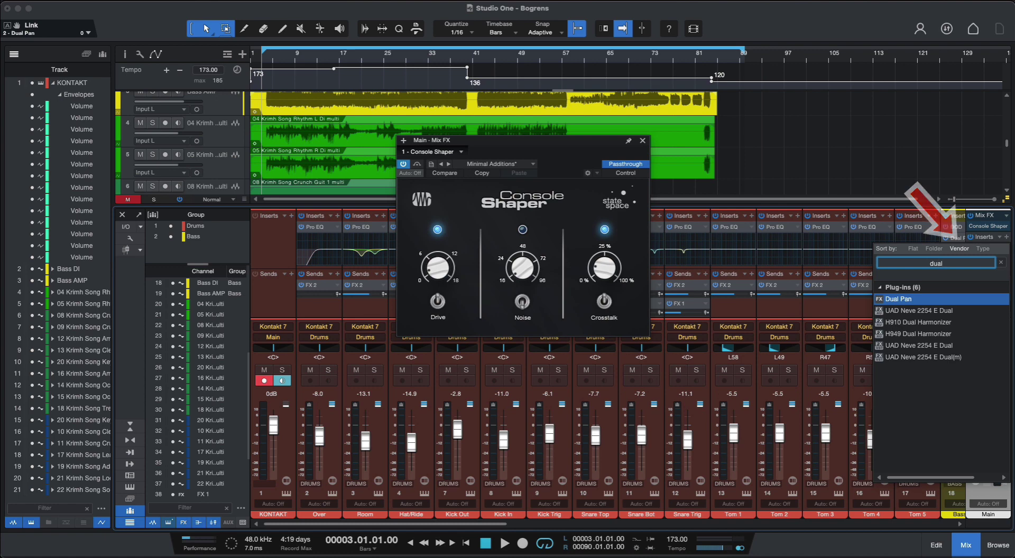
{"action": "key", "text": "Return"}
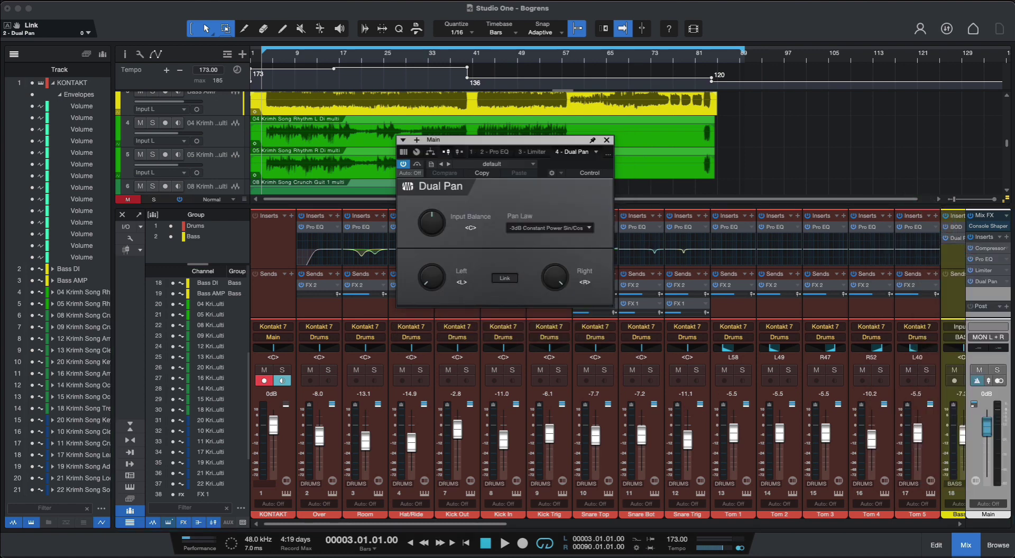
{"action": "left_click", "coordinate": [543, 229]}
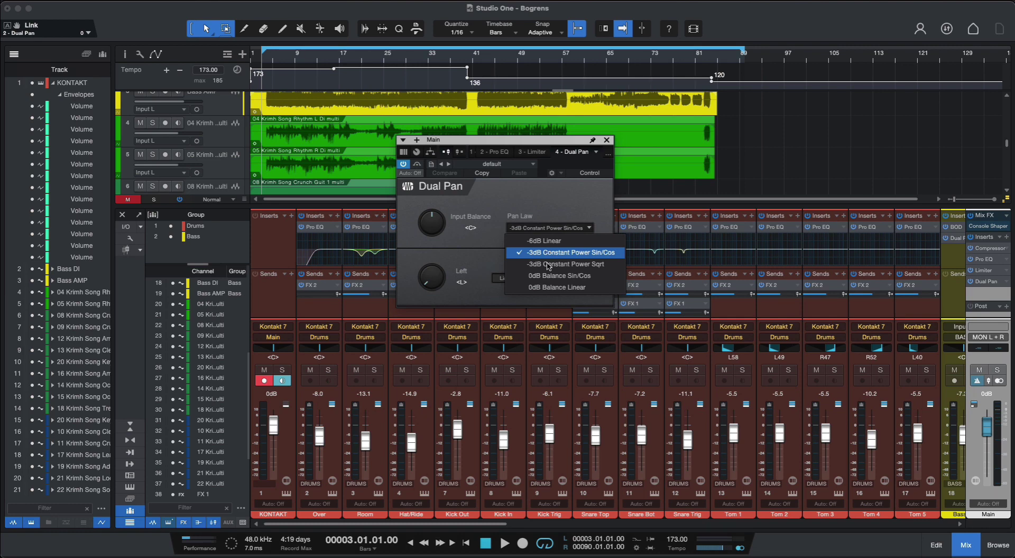
- Close the Pan Law list, leaving -3dB Constant Power Sin/Cos selected
{"action": "left_click", "coordinate": [554, 207]}
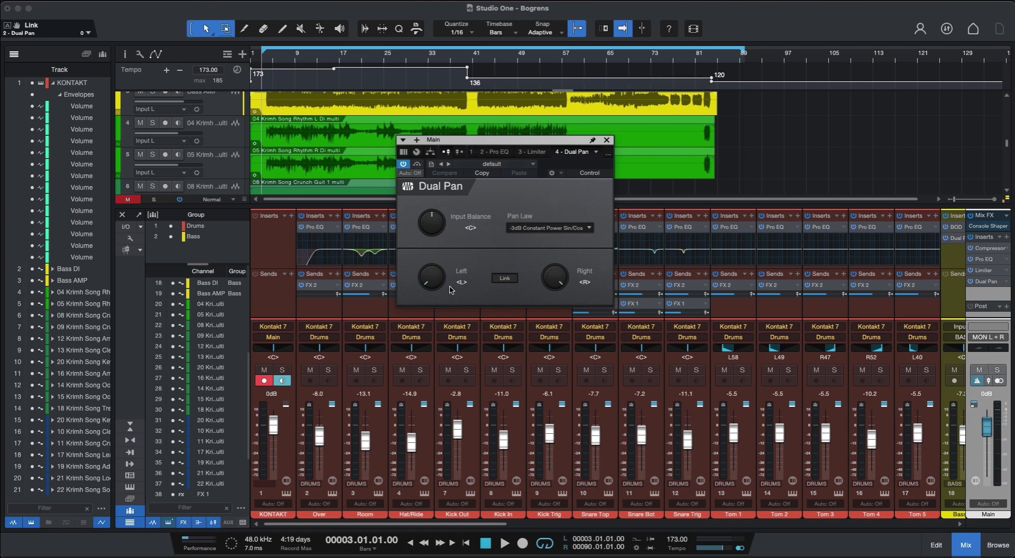
{"action": "left_click_drag", "start_coordinate": [436, 290], "coordinate": [436, 158]}
{"action": "left_click_drag", "start_coordinate": [556, 290], "coordinate": [548, 426]}
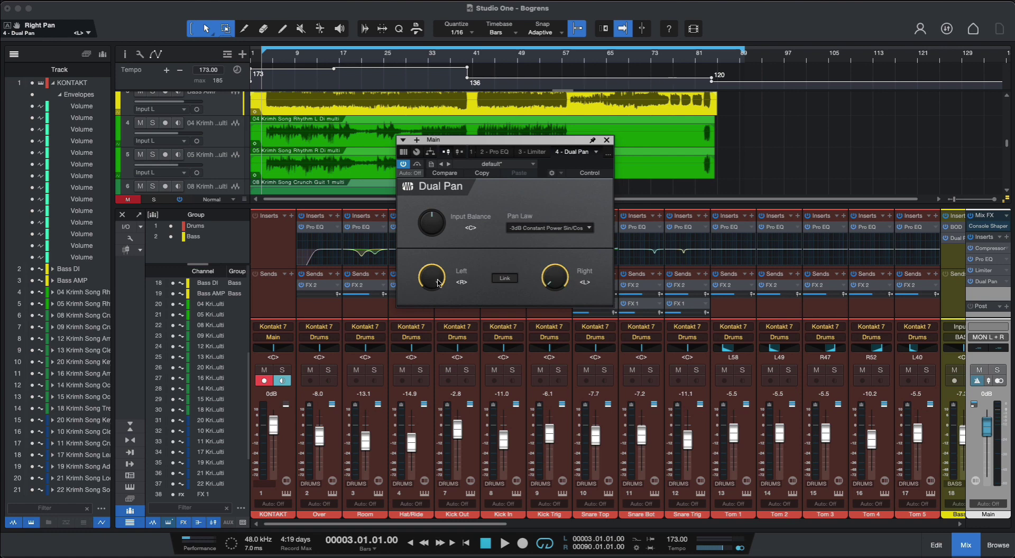
{"action": "left_click_drag", "start_coordinate": [439, 281], "coordinate": [444, 414]}
{"action": "left_click_drag", "start_coordinate": [547, 285], "coordinate": [546, 159]}
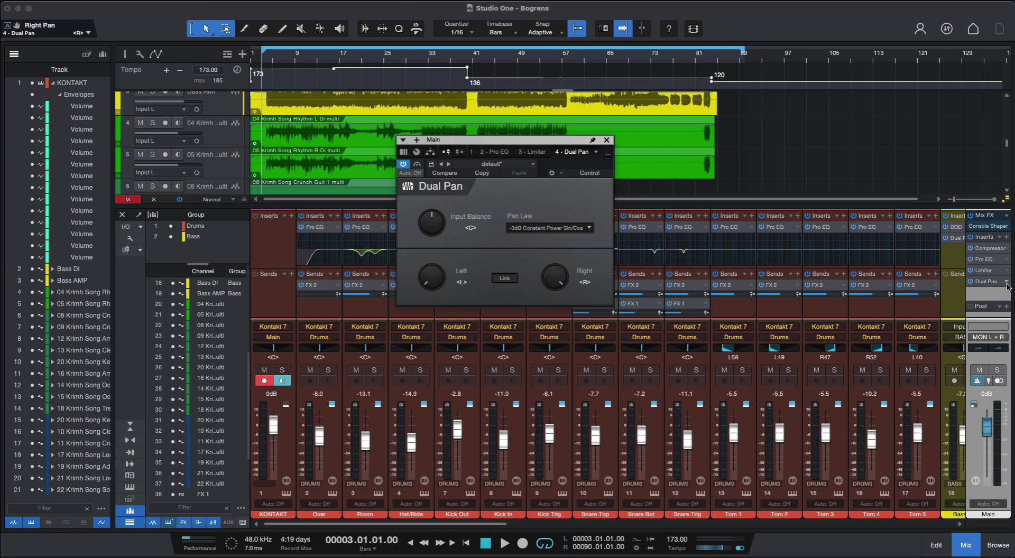
- Insert a Binaural Pan on the Main channel after the Dual Pan, and flip the faders to FX 1 send levels
{"action": "left_click", "coordinate": [1007, 238]}
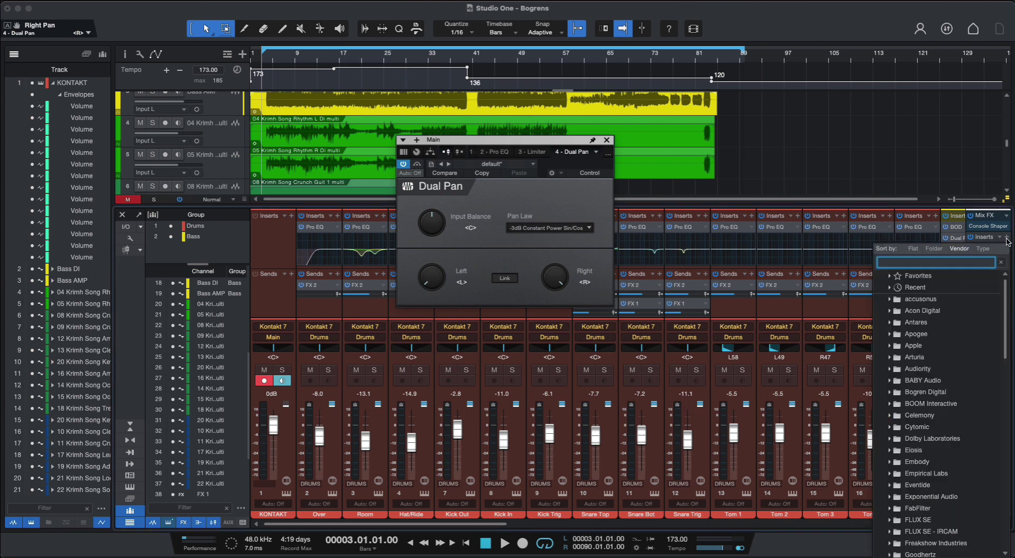
{"action": "type", "text": "bi"}
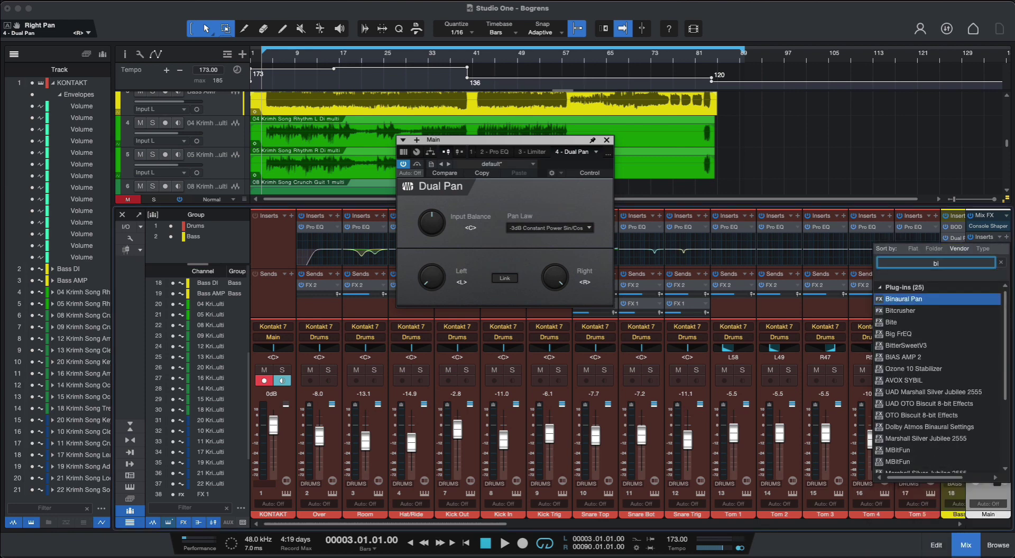
{"action": "key", "text": "Return"}
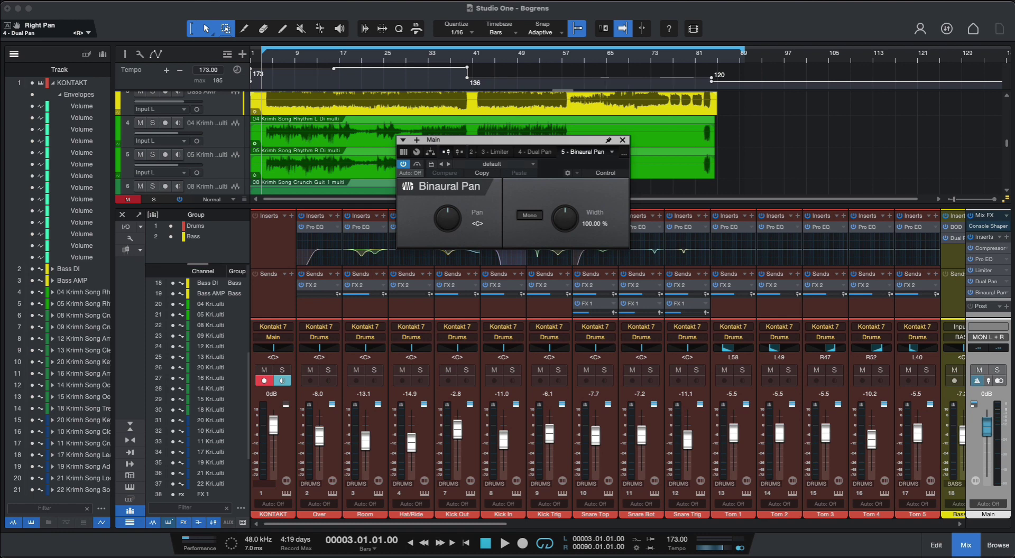
{"action": "left_click", "coordinate": [682, 304]}
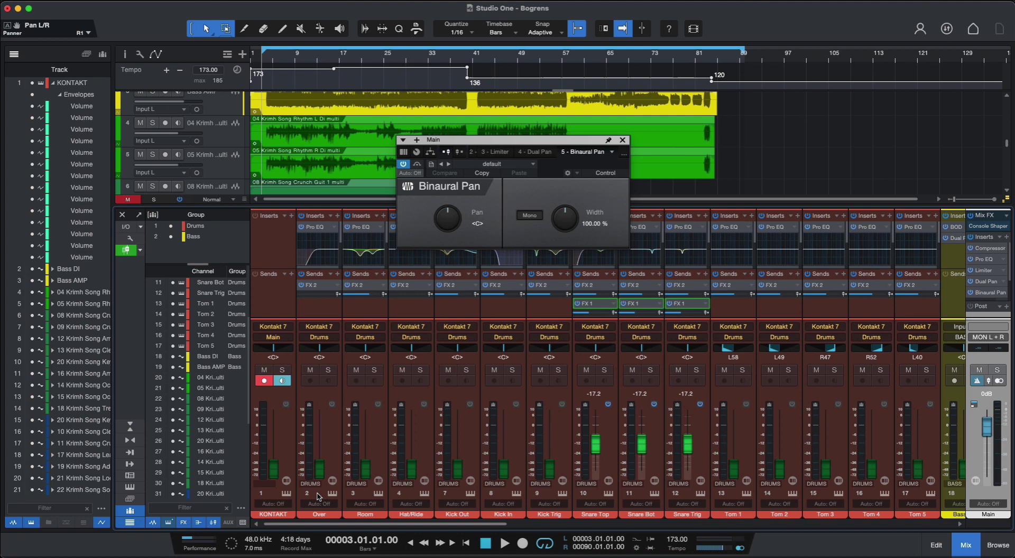
- Open the KONTAKT channel editor and pan it fully right in Balance mode
{"action": "left_click", "coordinate": [287, 480]}
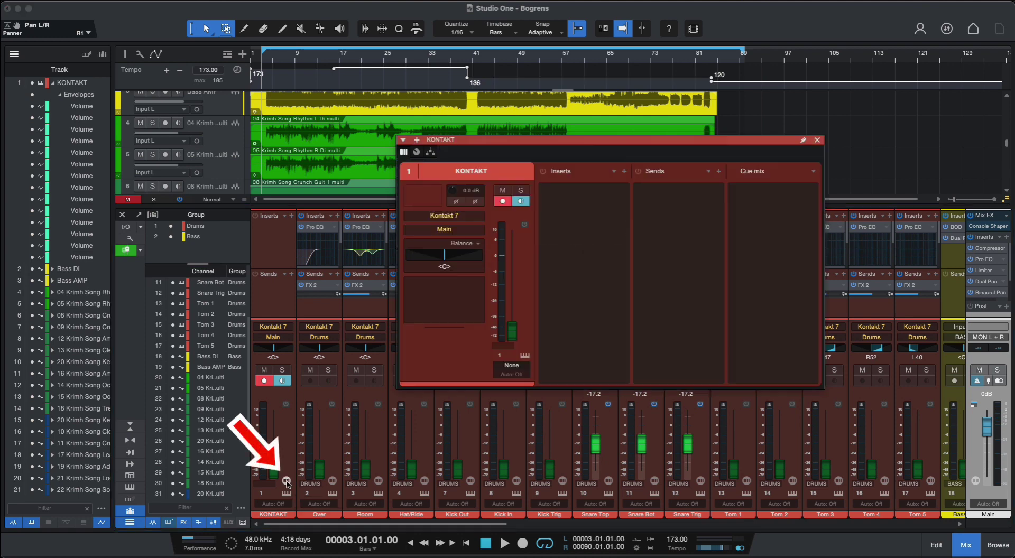
{"action": "left_click", "coordinate": [466, 245]}
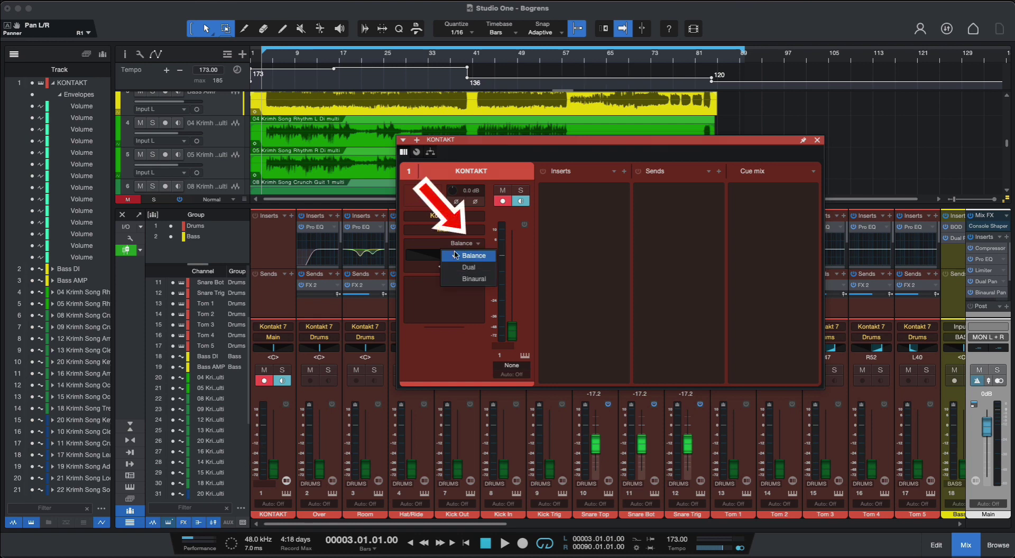
{"action": "left_click", "coordinate": [429, 262]}
{"action": "left_click_drag", "start_coordinate": [428, 262], "coordinate": [481, 261]}
- Switch KONTAKT to Dual pan with the right side at R71 and 86% width, then to Binaural
{"action": "left_click", "coordinate": [466, 243]}
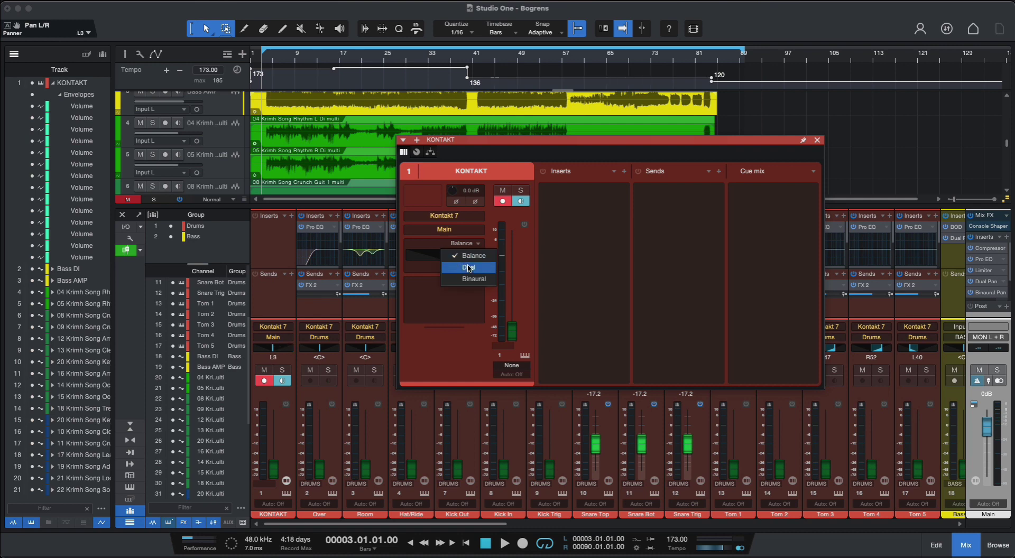
{"action": "left_click", "coordinate": [466, 258]}
{"action": "mouse_move", "coordinate": [411, 261]}
{"action": "left_mouse_down"}
{"action": "mouse_move", "coordinate": [426, 262]}
{"action": "mouse_move", "coordinate": [405, 261]}
{"action": "left_mouse_up"}
{"action": "left_click_drag", "start_coordinate": [479, 255], "coordinate": [443, 259]}
{"action": "left_click", "coordinate": [471, 247]}
{"action": "left_click", "coordinate": [471, 268]}
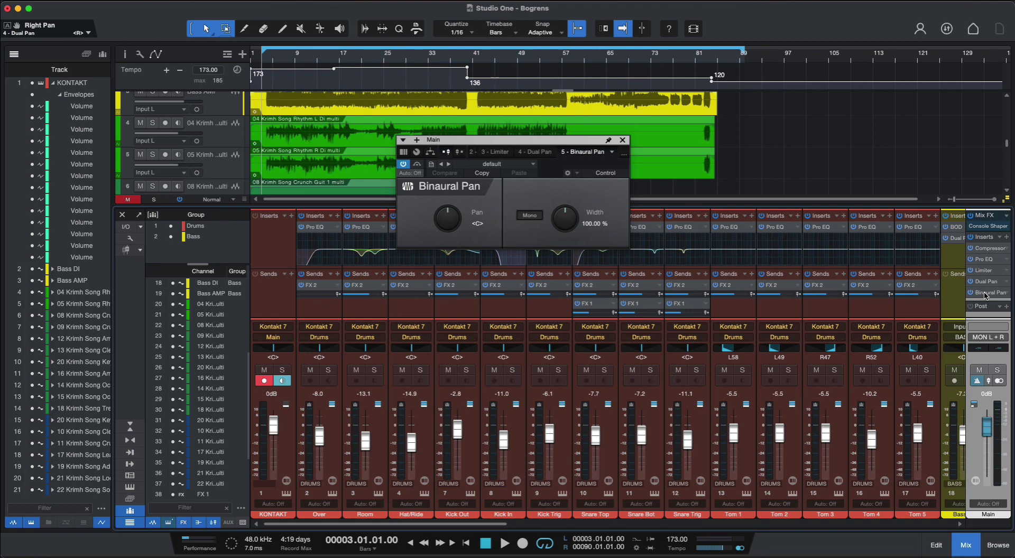
{"action": "left_click", "coordinate": [623, 140]}
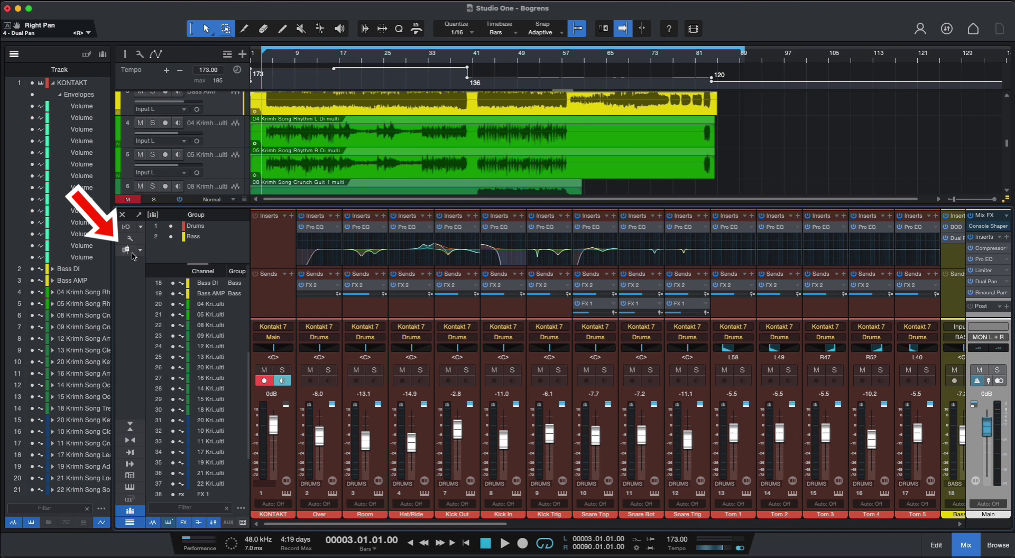
{"action": "left_click", "coordinate": [132, 255]}
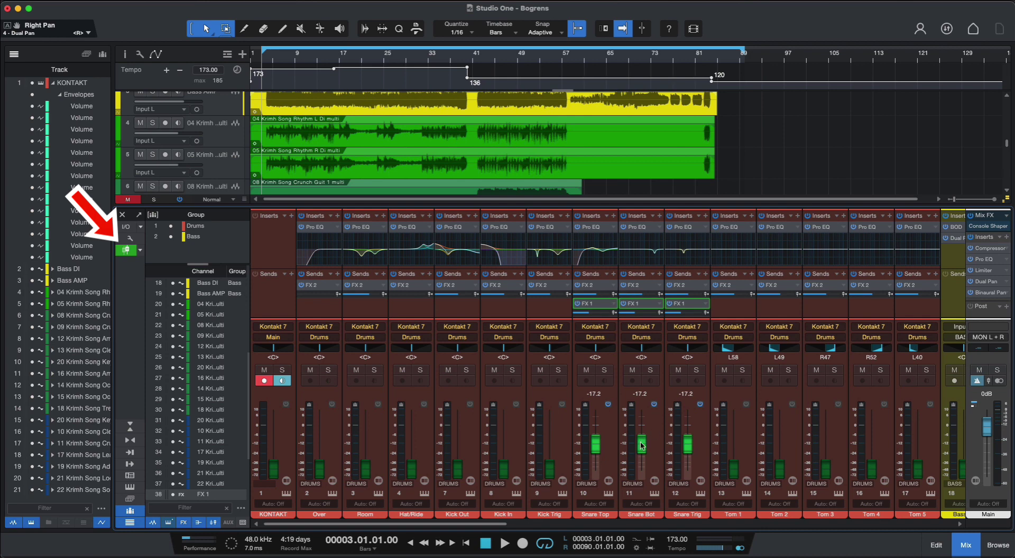
{"action": "left_click", "coordinate": [141, 251]}
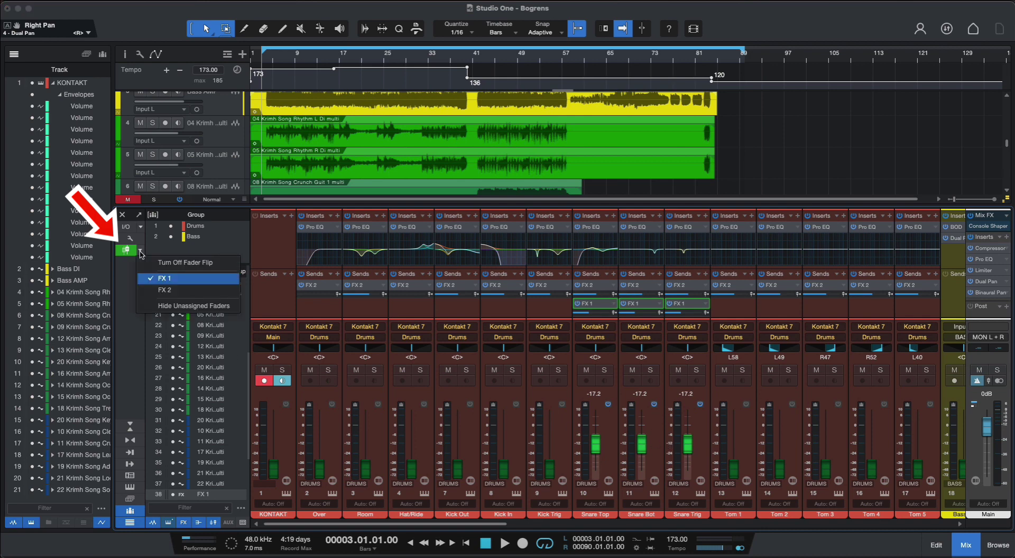
{"action": "left_click", "coordinate": [179, 294]}
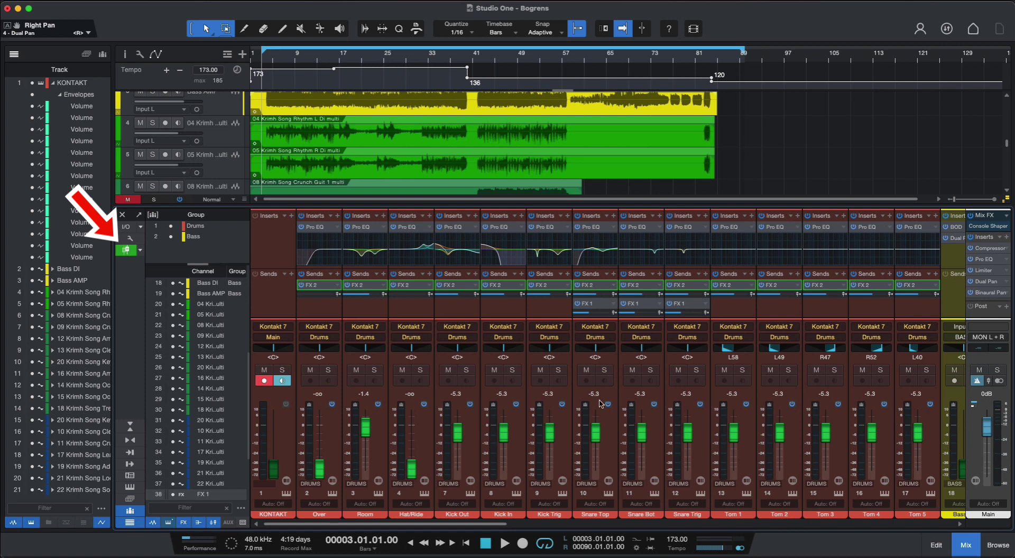
{"action": "left_click", "coordinate": [139, 250]}
{"action": "left_click", "coordinate": [178, 284]}
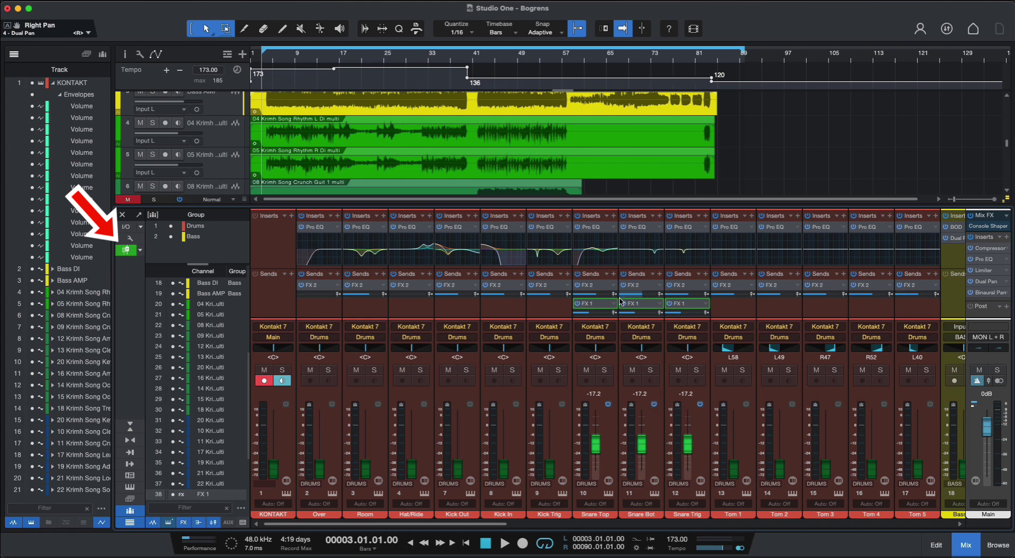
{"action": "mouse_move", "coordinate": [622, 299]}
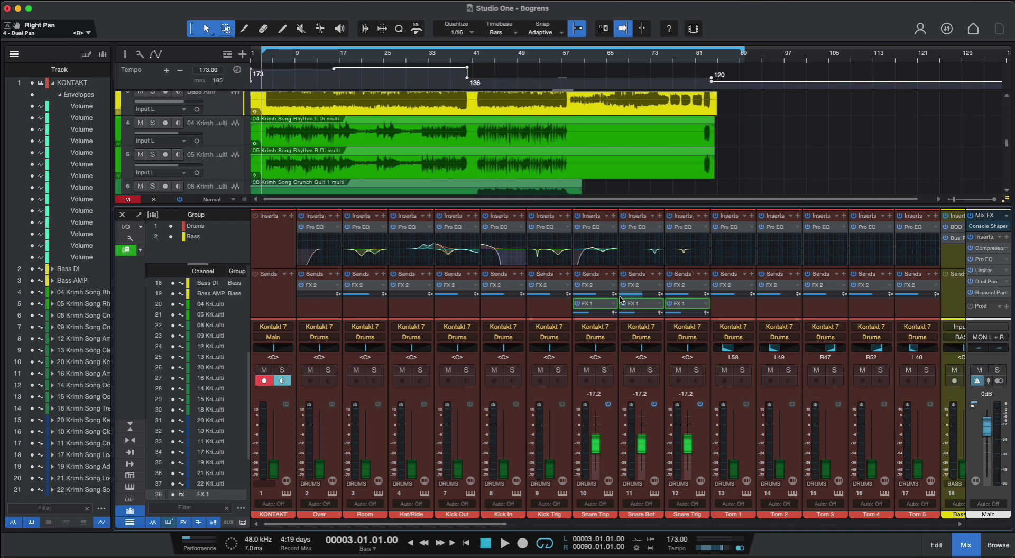
- Open the Snare Top channel editor showing its Pro EQ insert and FX 2 and FX 1 sends
{"action": "left_click", "coordinate": [609, 481]}
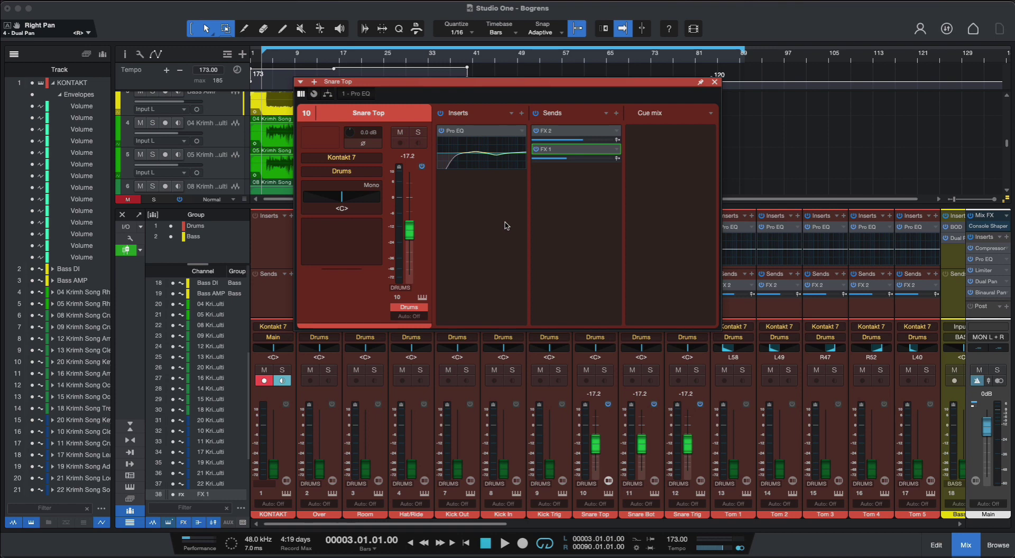
- Open Snare Top's Pro EQ3 and toggle the LMF band's dynamics off and back on
{"action": "left_click", "coordinate": [473, 139]}
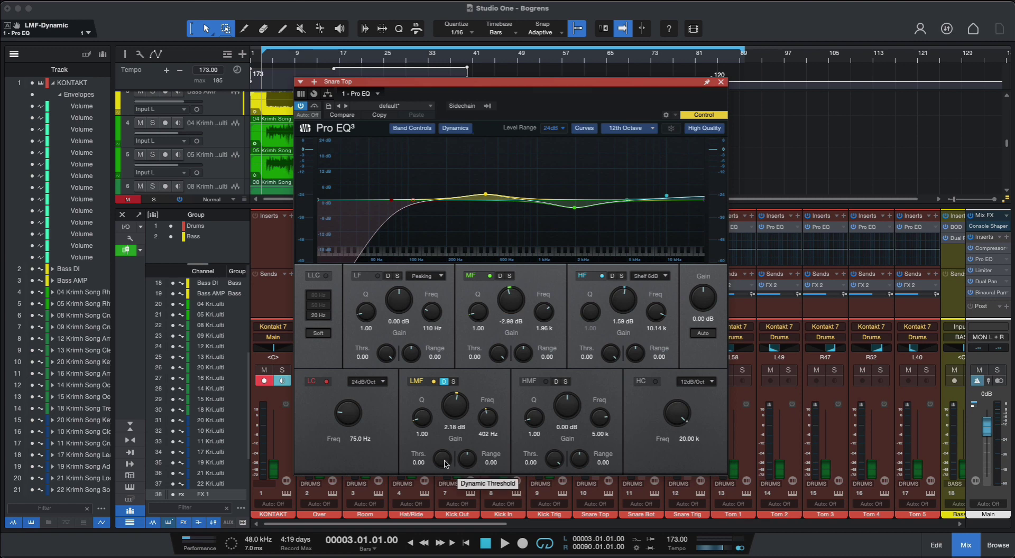
{"action": "left_click", "coordinate": [445, 381]}
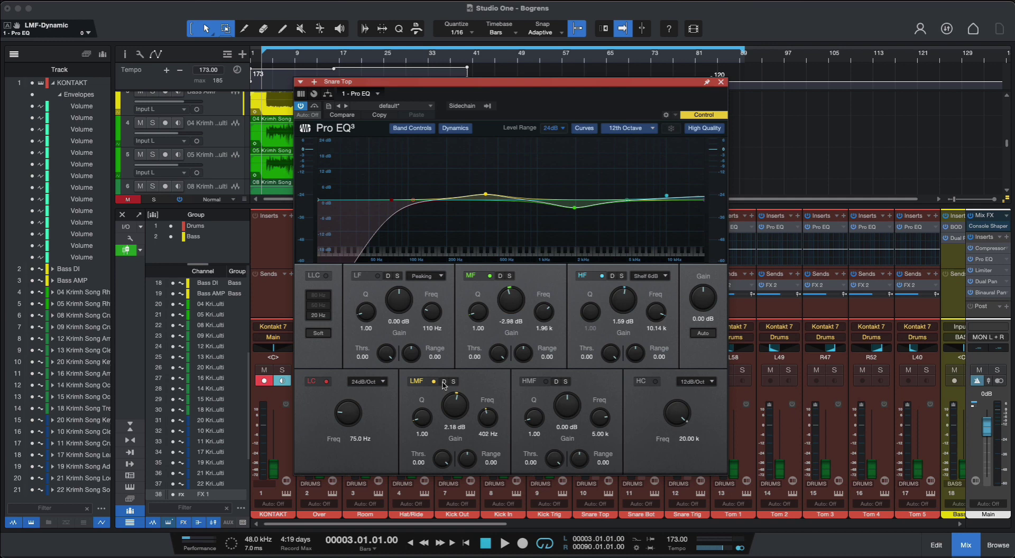
{"action": "left_click", "coordinate": [444, 383]}
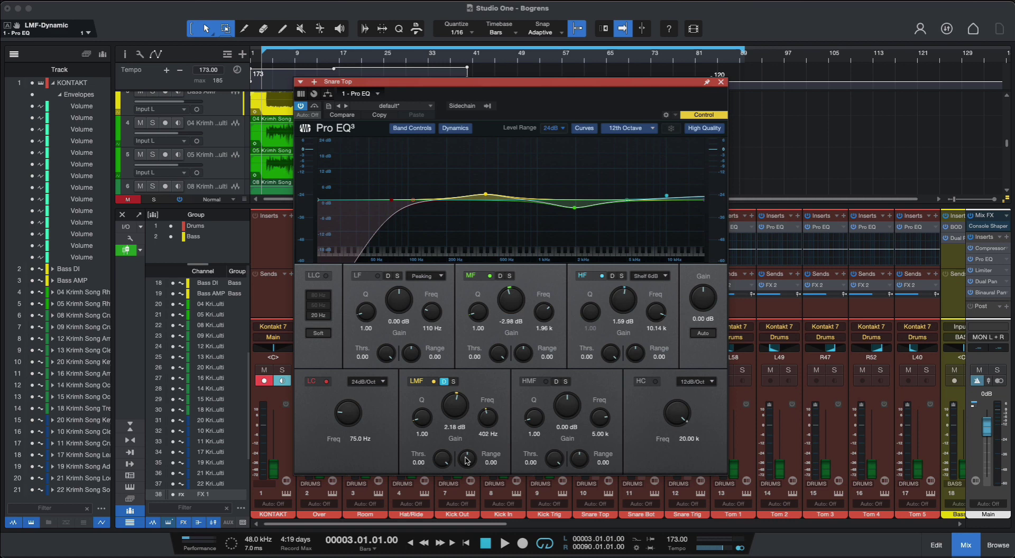
- Insert an Autofilter after Snare Top's Pro EQ and set its LFO to 16 Steps
{"action": "left_click", "coordinate": [721, 83]}
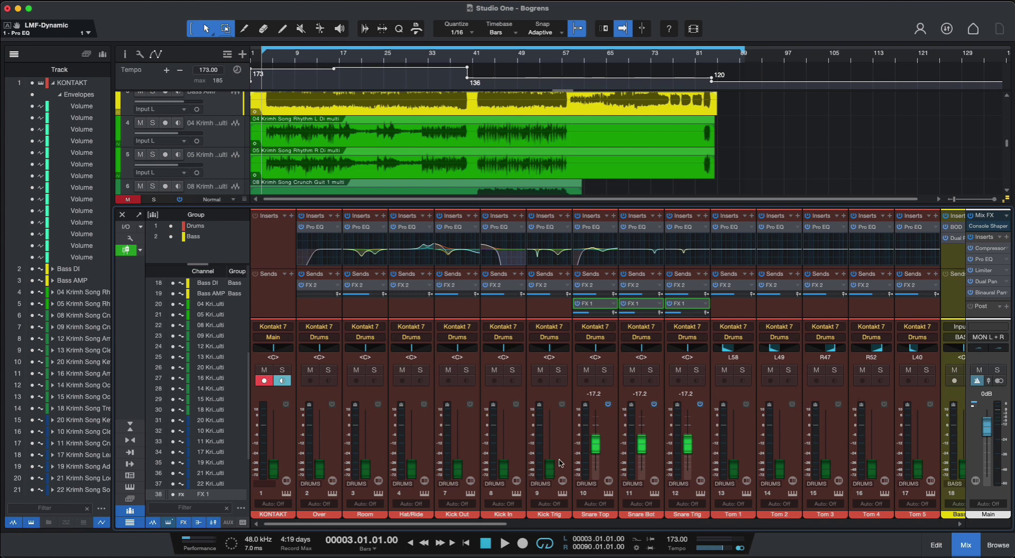
{"action": "left_click", "coordinate": [609, 481]}
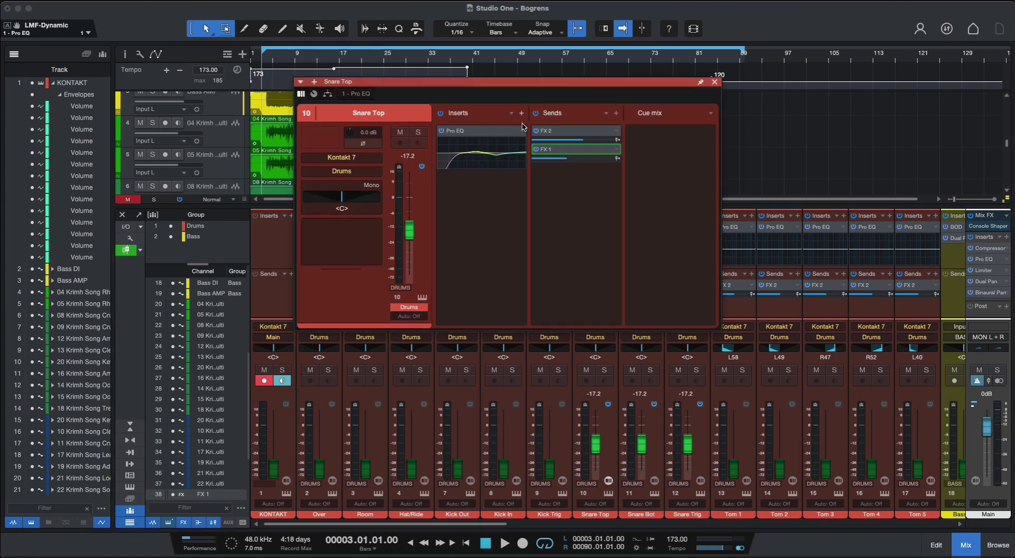
{"action": "left_click", "coordinate": [521, 114]}
{"action": "type", "text": "auto"}
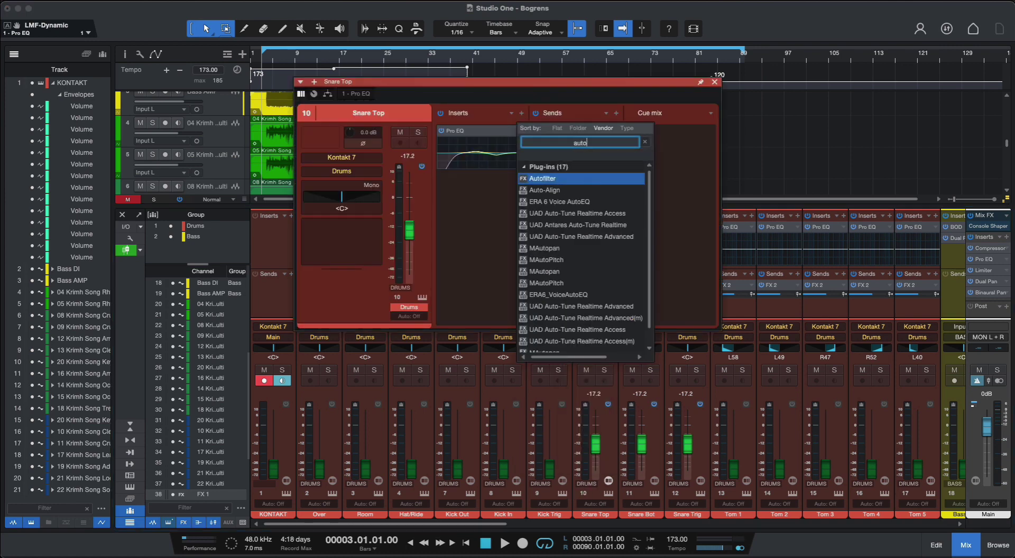
{"action": "double_click", "coordinate": [543, 178]}
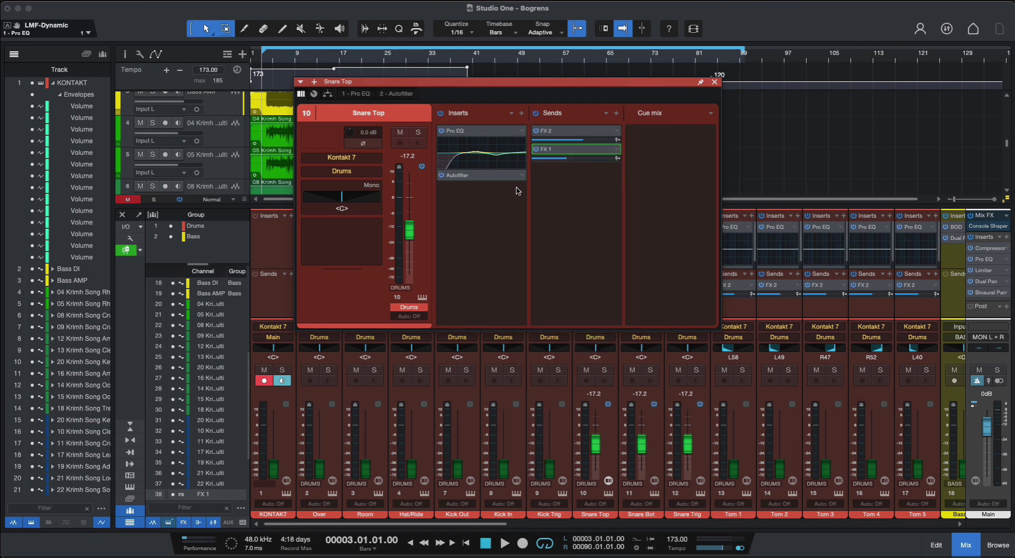
{"action": "left_click", "coordinate": [481, 180]}
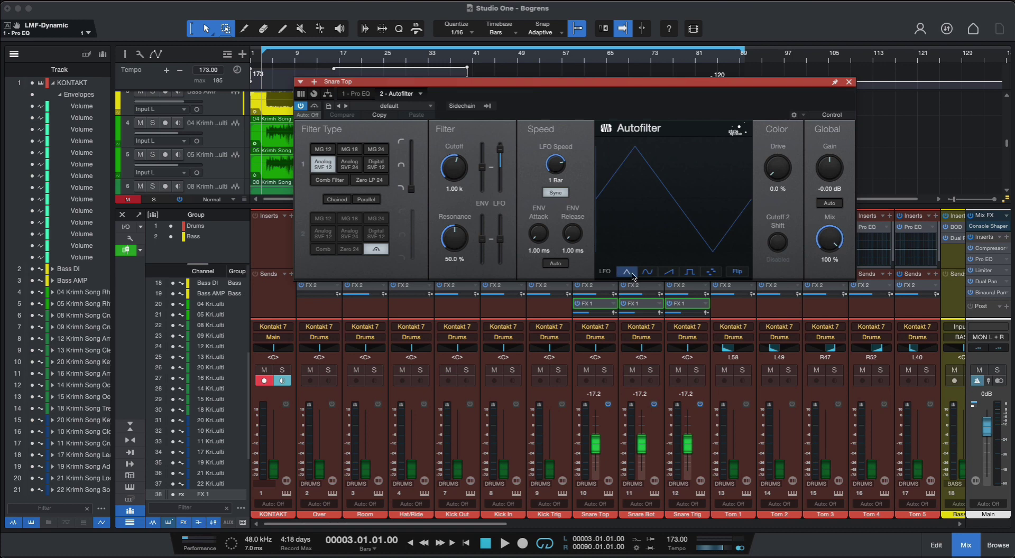
{"action": "left_click", "coordinate": [710, 273]}
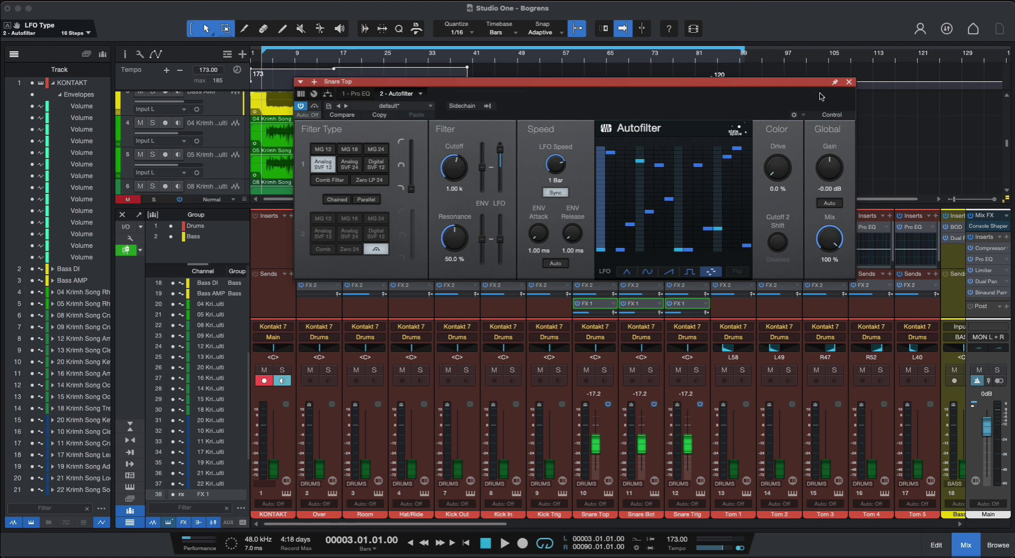
- Add a Vocoder as Snare Top's third insert after the Autofilter, leaving its editor closed
{"action": "left_click", "coordinate": [849, 83]}
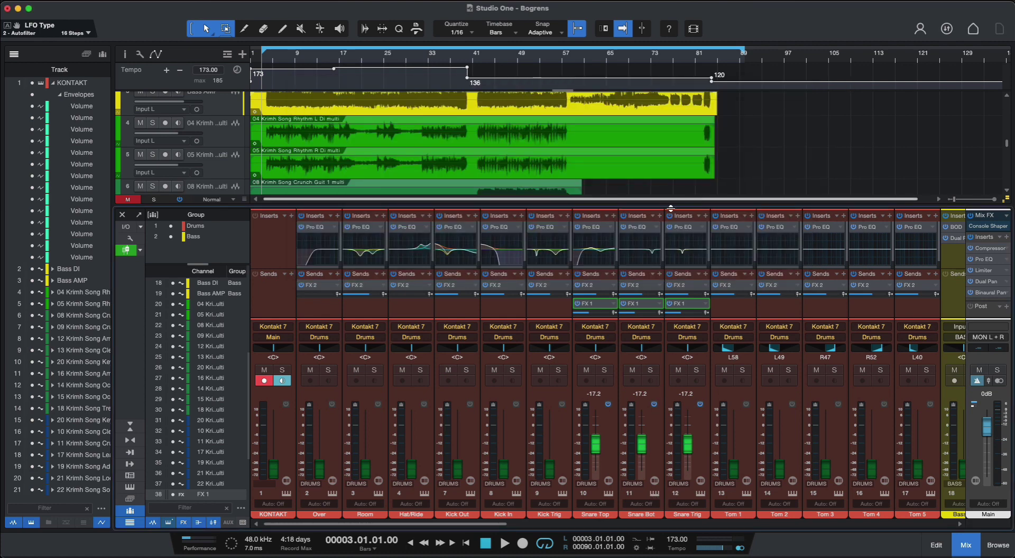
{"action": "left_click", "coordinate": [613, 216]}
{"action": "type", "text": "voco"}
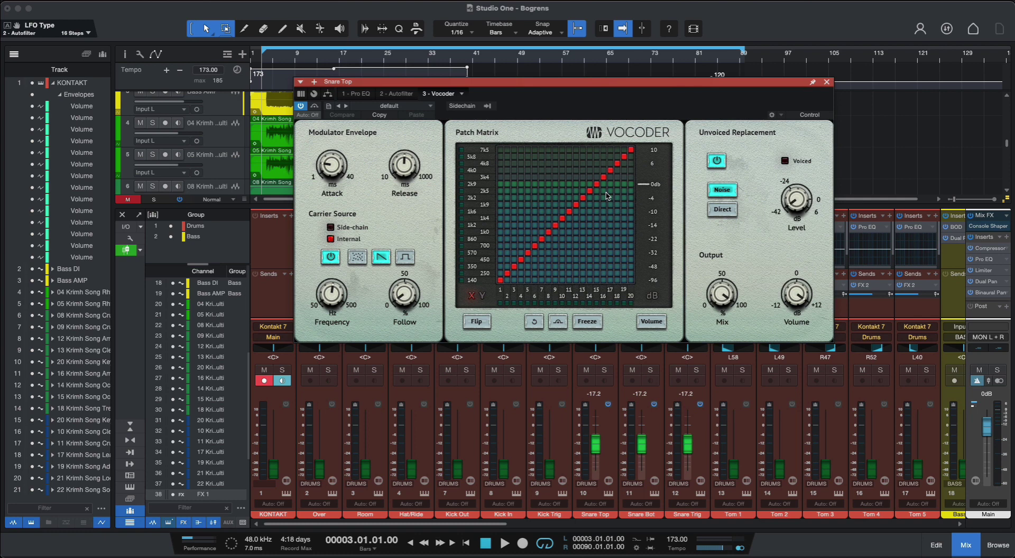
{"action": "left_click", "coordinate": [827, 81]}
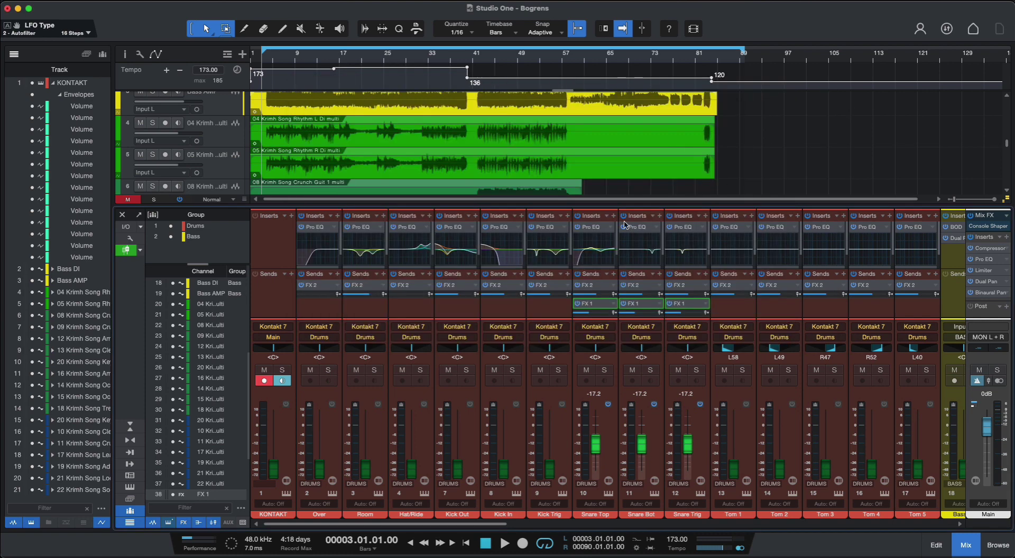
- Search the plug-in browser for 'pro' and add a De-Esser at the end of the snare insert chain
{"action": "left_click", "coordinate": [659, 216]}
{"action": "type", "text": "pro"}
{"action": "left_click", "coordinate": [682, 282]}
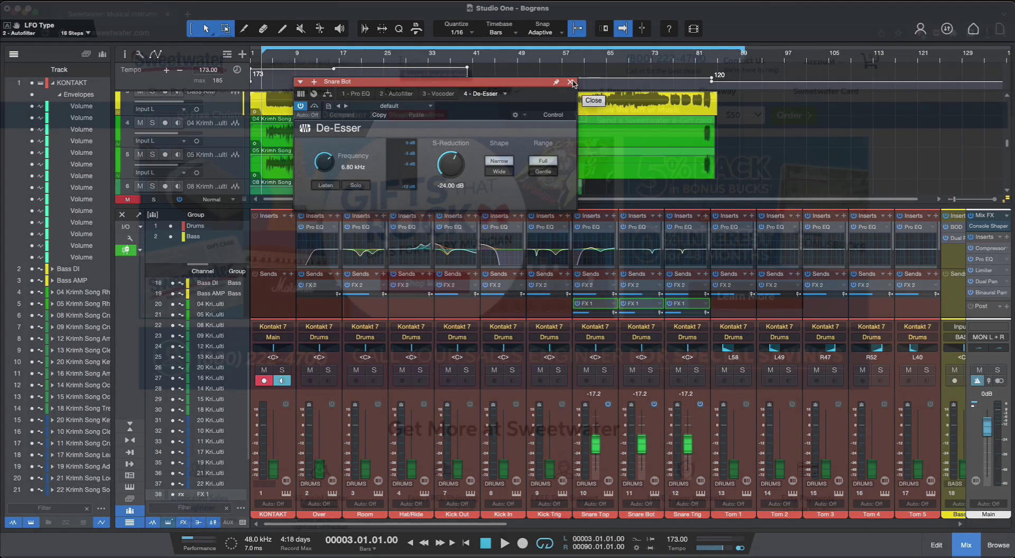
- Search Sweetwater for 'studio one' and open the PreSonus Studio One 6 Professional product page
{"action": "type", "text": "st"}
{"action": "type", "text": "udio one"}
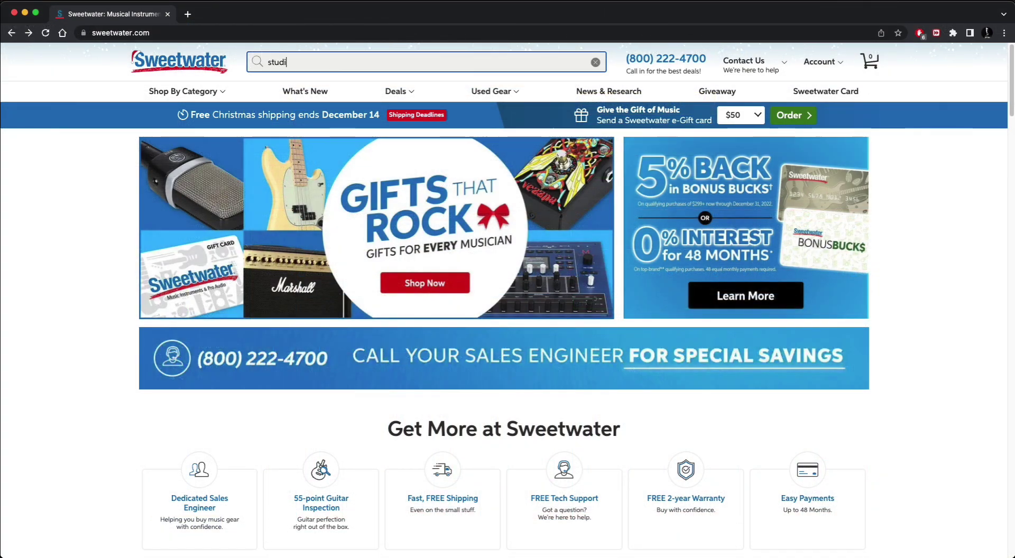
{"action": "key", "text": "Return"}
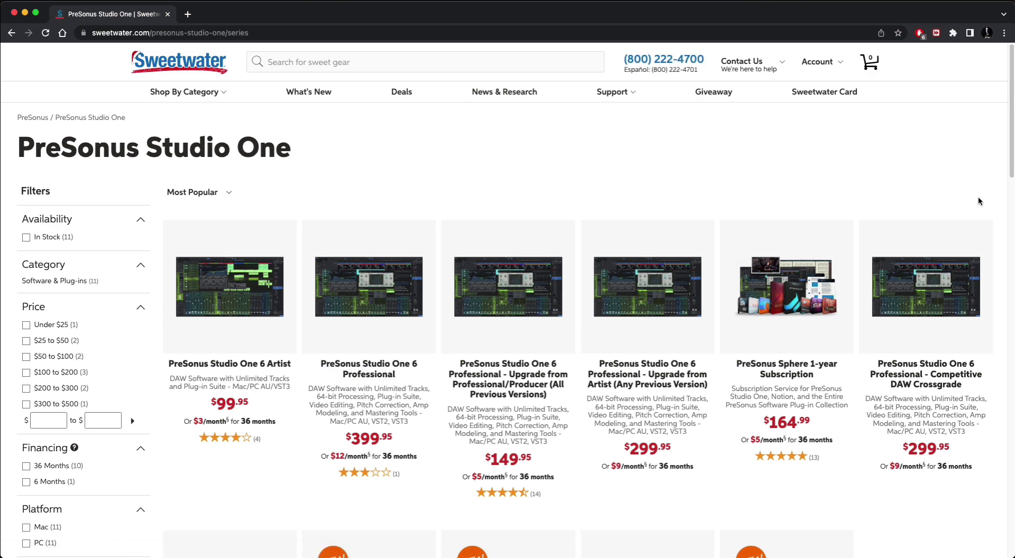
{"action": "scroll", "coordinate": [984, 201], "scroll_direction": "down", "scroll_amount": 5}
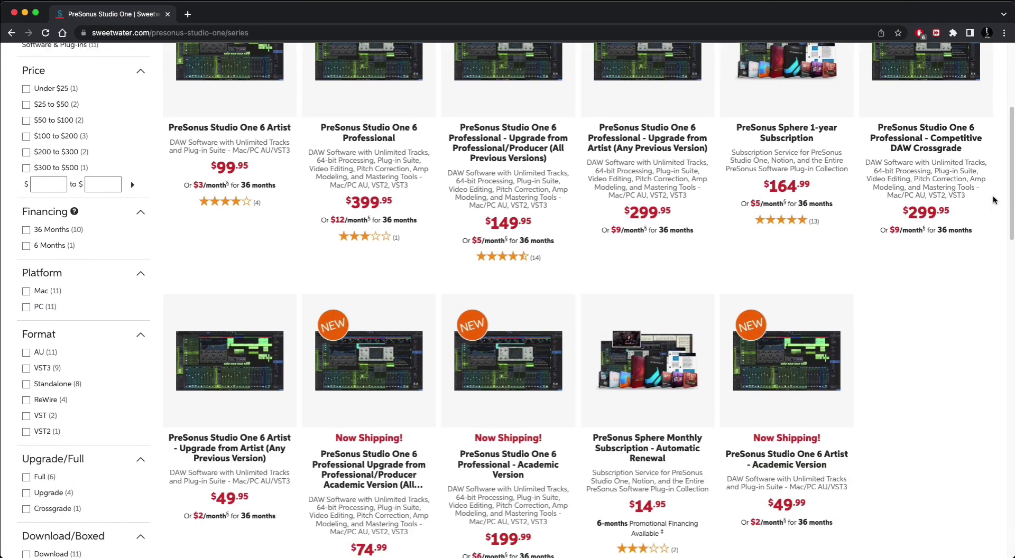
{"action": "scroll", "coordinate": [985, 209], "scroll_direction": "down", "scroll_amount": 5}
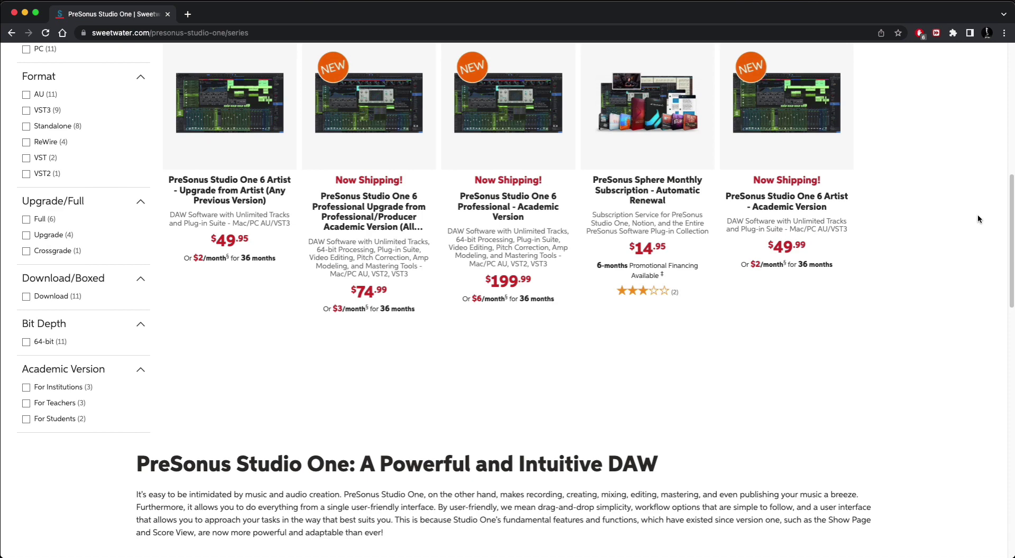
{"action": "scroll", "coordinate": [977, 214], "scroll_direction": "up", "scroll_amount": 5}
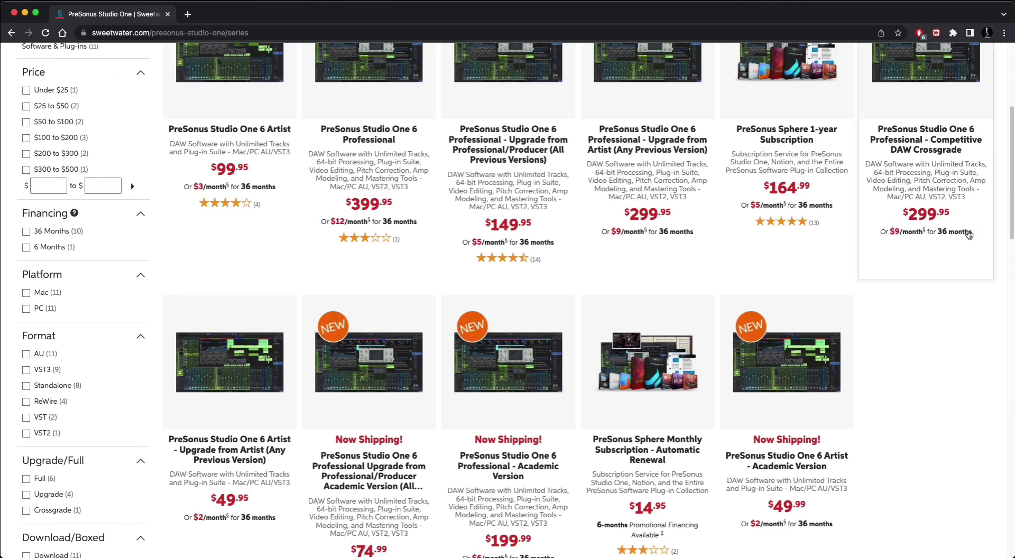
{"action": "scroll", "coordinate": [969, 234], "scroll_direction": "up", "scroll_amount": 4}
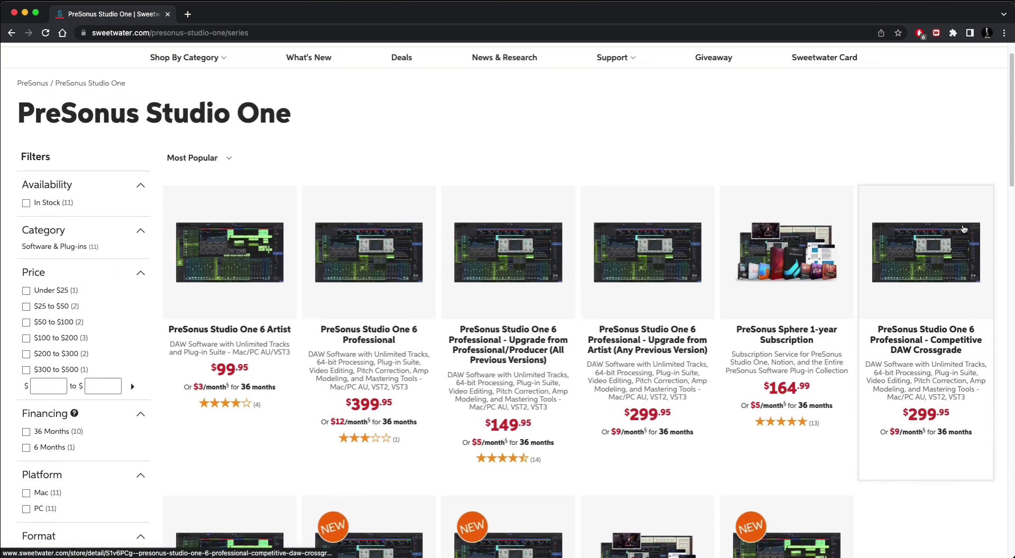
{"action": "left_click", "coordinate": [352, 248]}
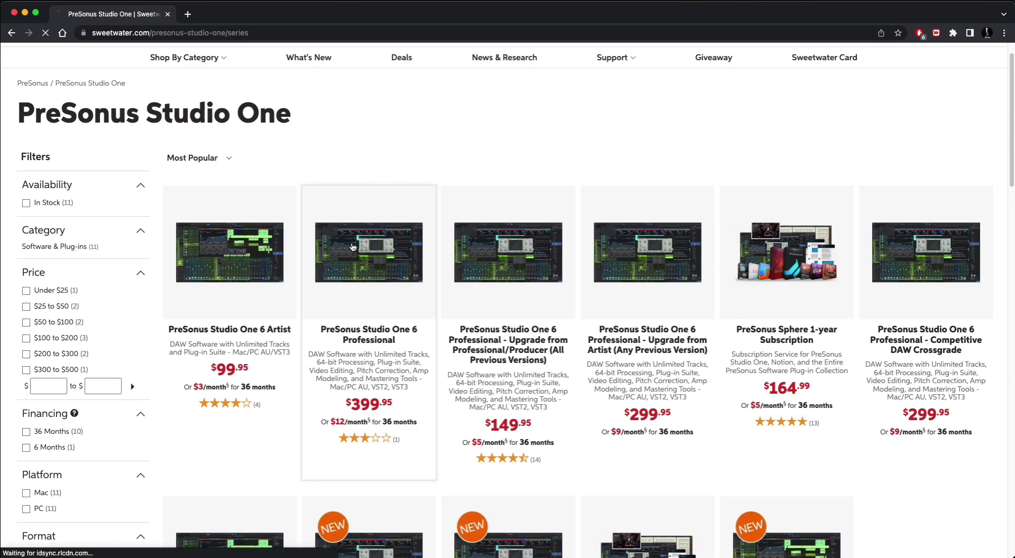